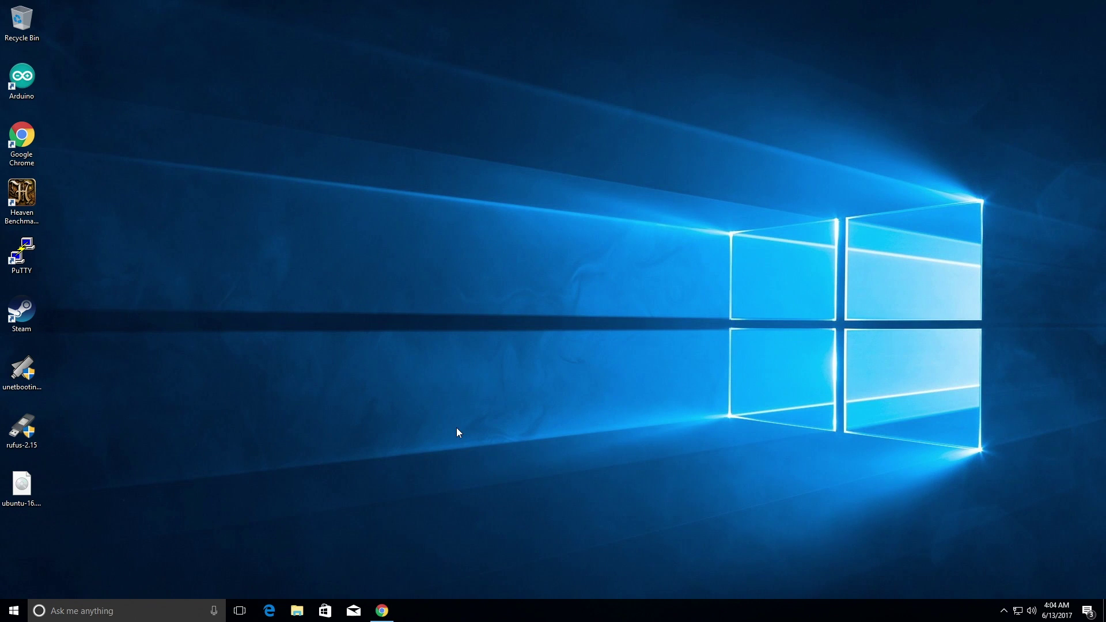
Step: Return to Chrome and open the Download Ubuntu Desktop page
left_click(382, 611)
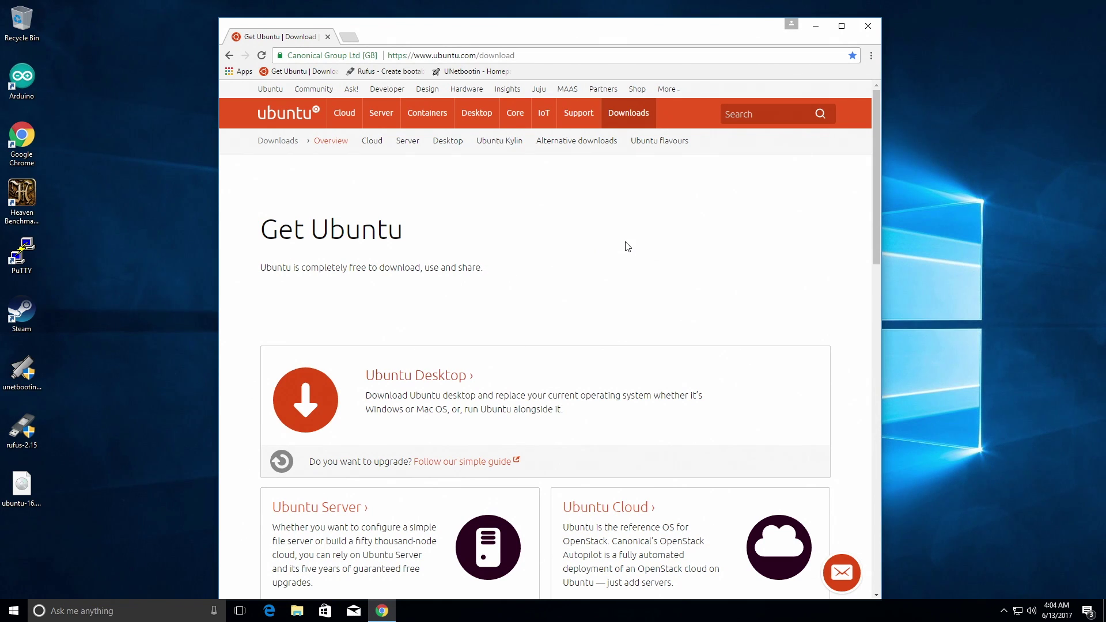
scroll(628, 247, "down", 2)
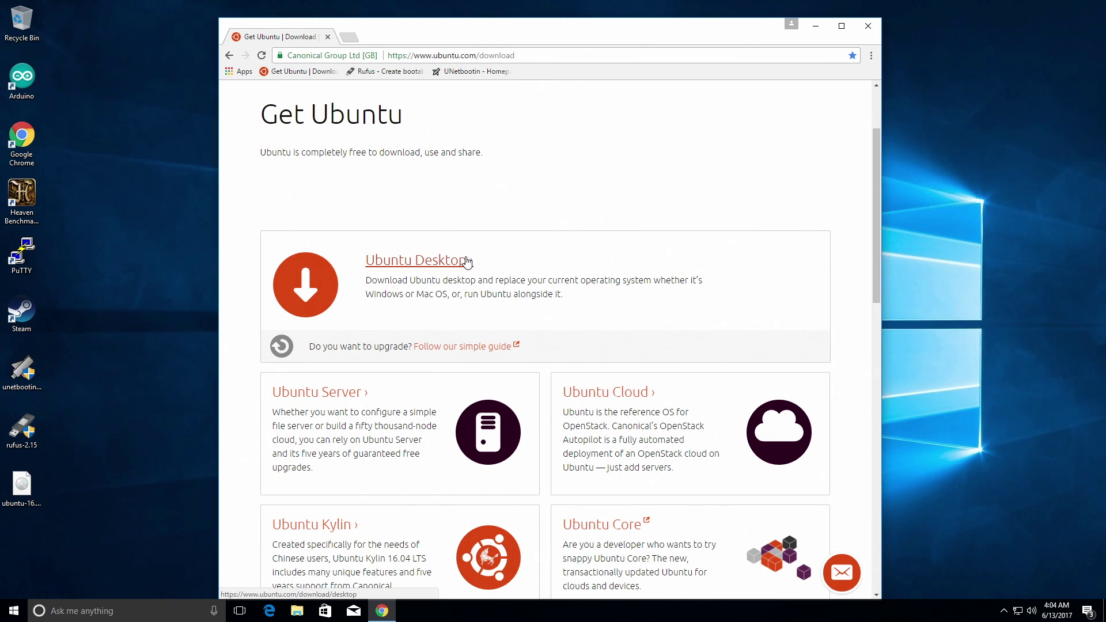
left_click(467, 262)
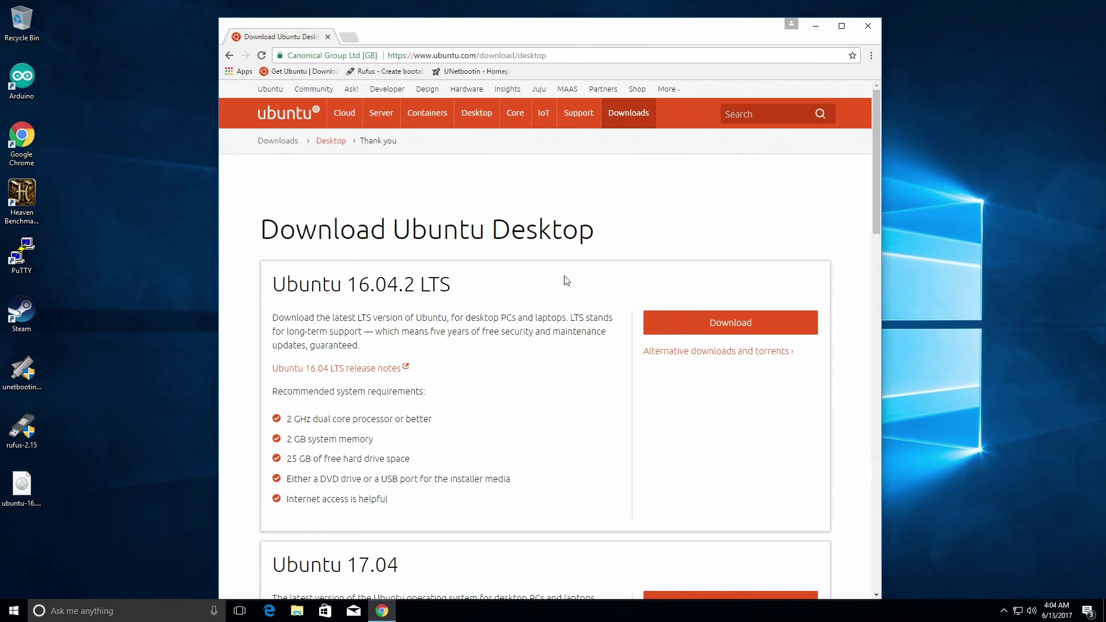
Step: Scroll down and request the Ubuntu 16.04.2 LTS download
scroll(554, 292, "down", 1)
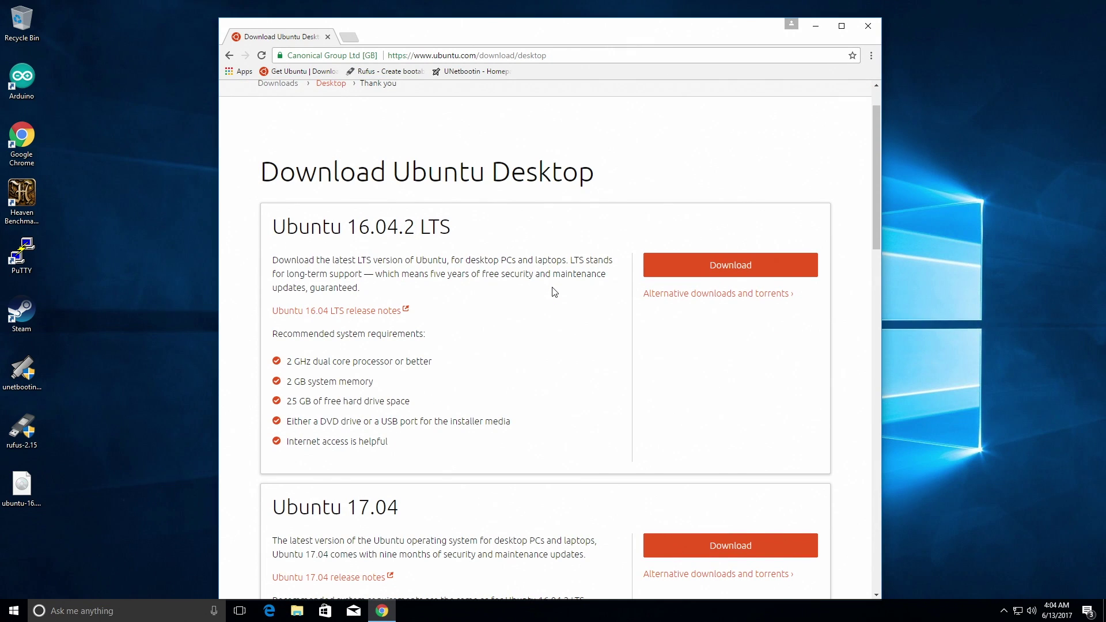
scroll(555, 292, "down", 1)
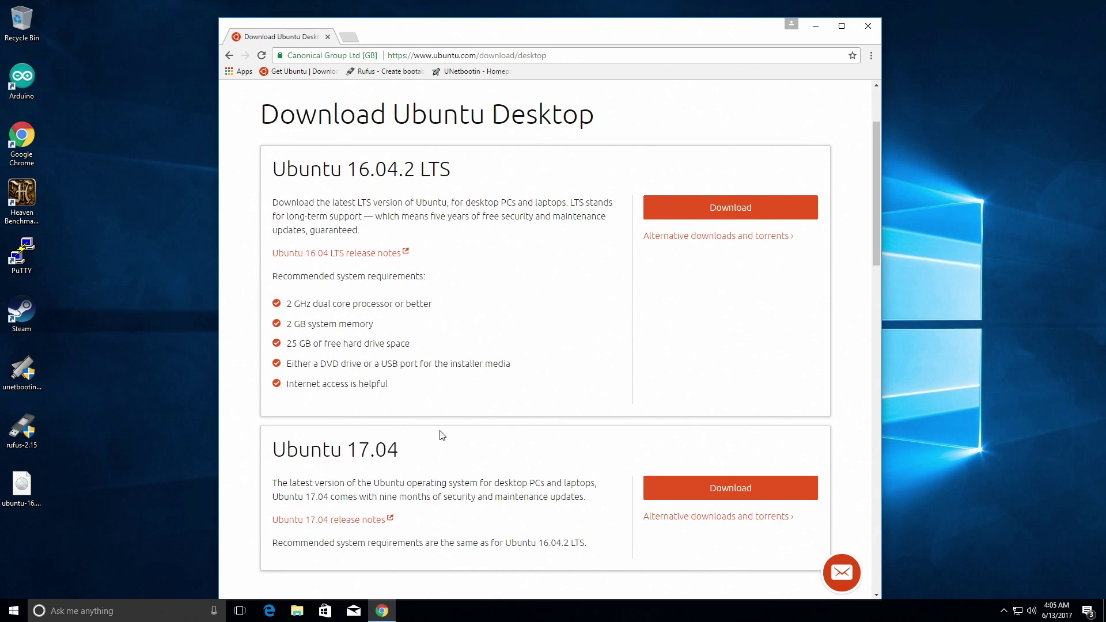
left_click(758, 210)
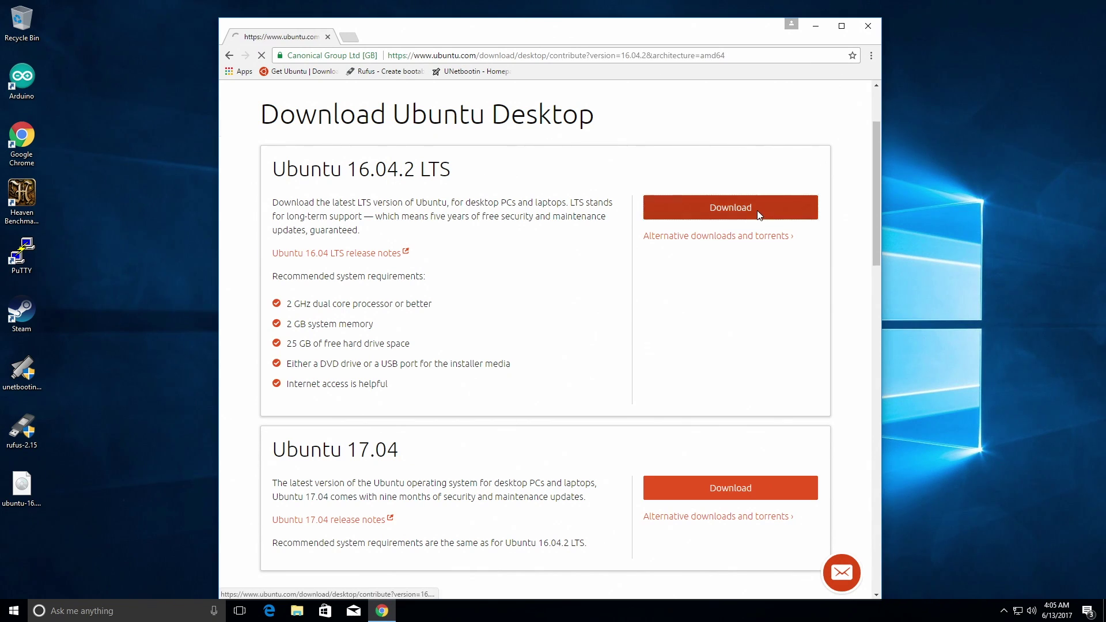
Step: Scroll the Contribute to Ubuntu page down to the $15 summary and 'Not now, take me to the download' link
scroll(702, 334, "down", 1)
scroll(702, 336, "down", 1)
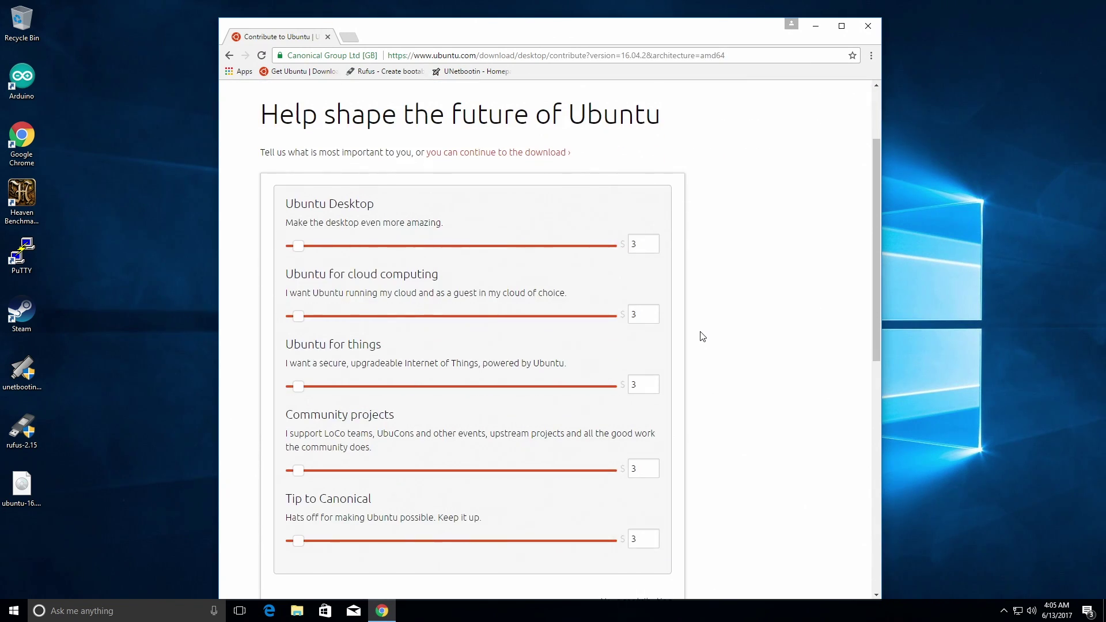
scroll(702, 336, "down", 1)
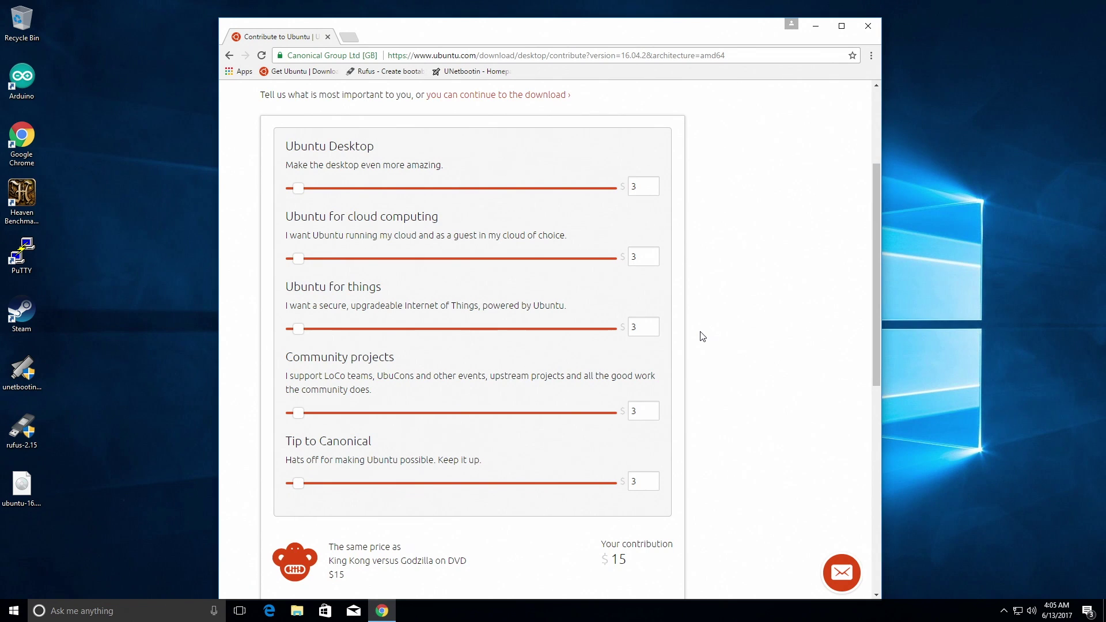
scroll(703, 336, "down", 3)
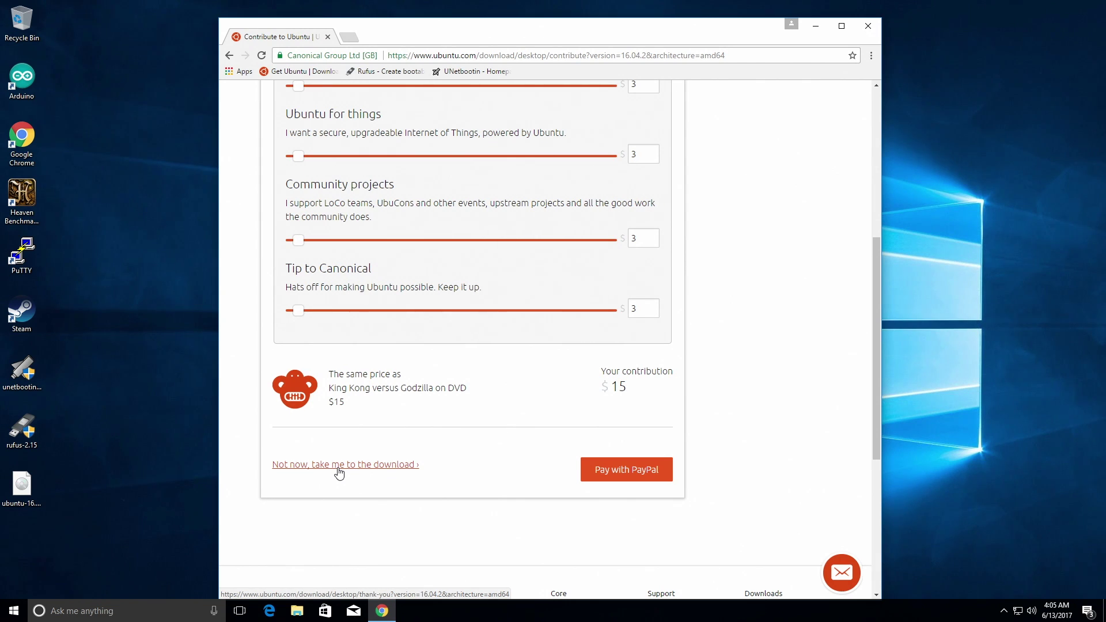
Step: Check the already downloaded Ubuntu 16.04.2 ISO on the desktop, then bring up the Start app list
left_click(25, 495)
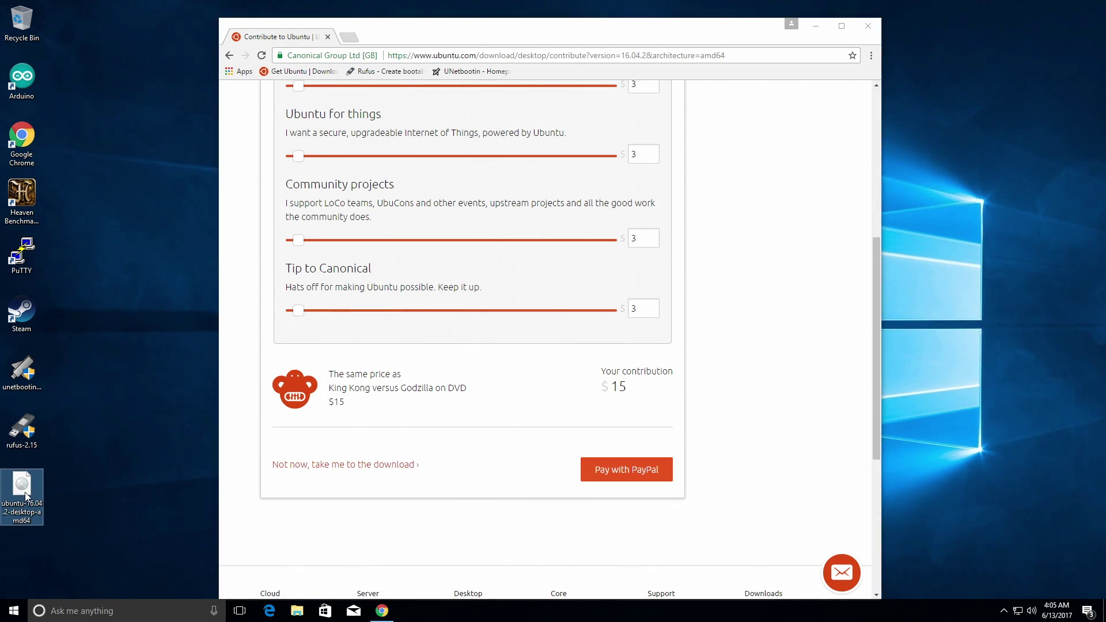
left_click(100, 471)
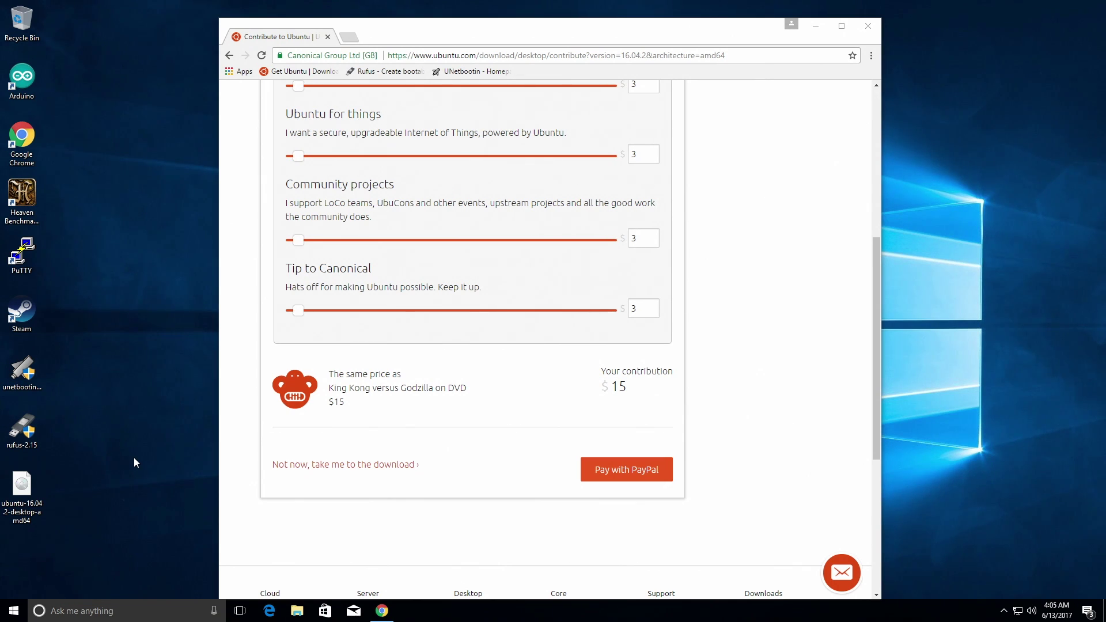
left_click(14, 612)
Step: Dismiss the Start menu and browse the Rufus homepage up and down
left_click(19, 614)
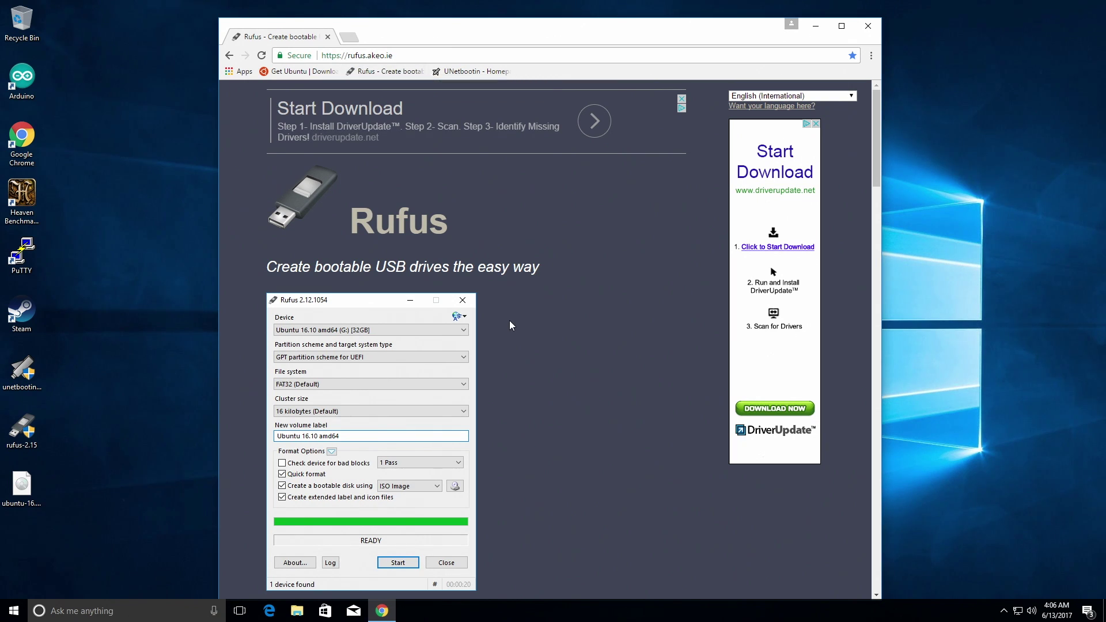
scroll(509, 323, "down", 2)
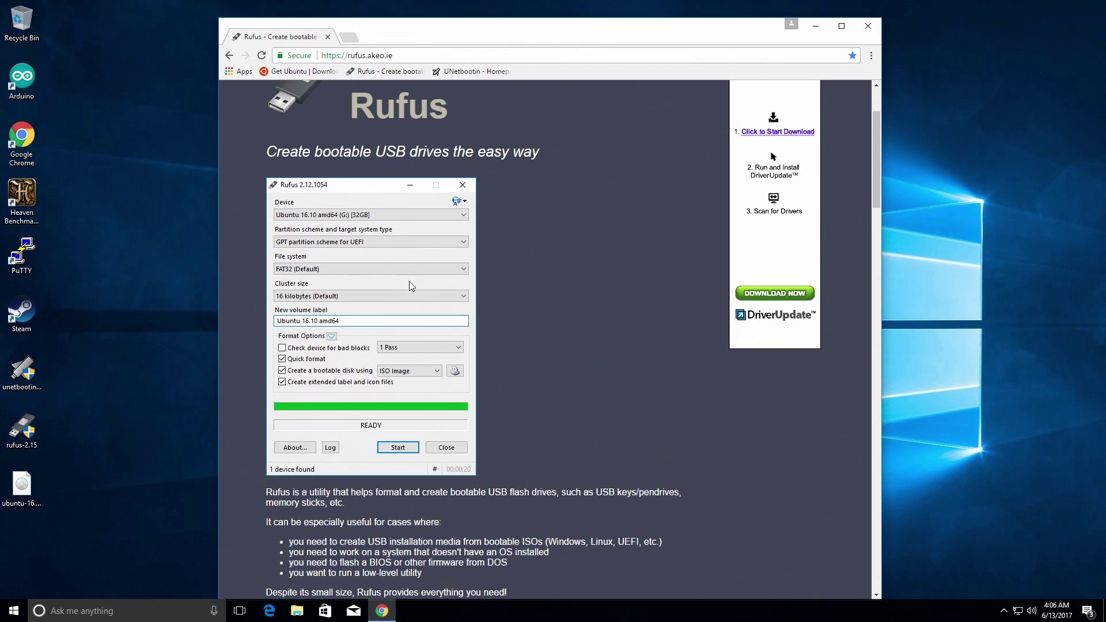
scroll(547, 300, "up", 2)
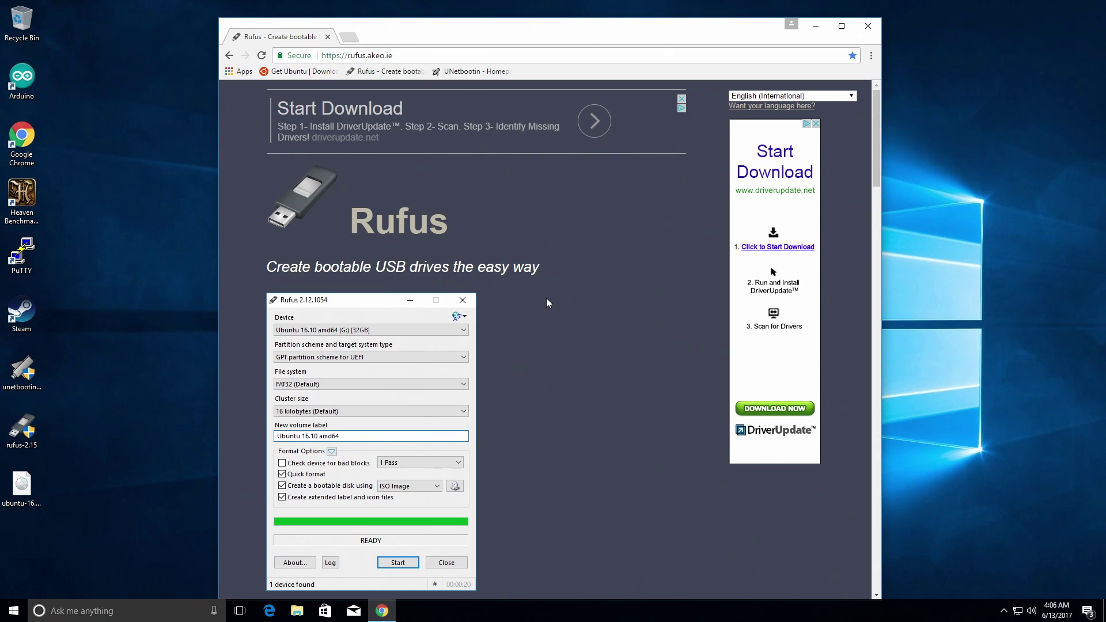
scroll(546, 300, "down", 1)
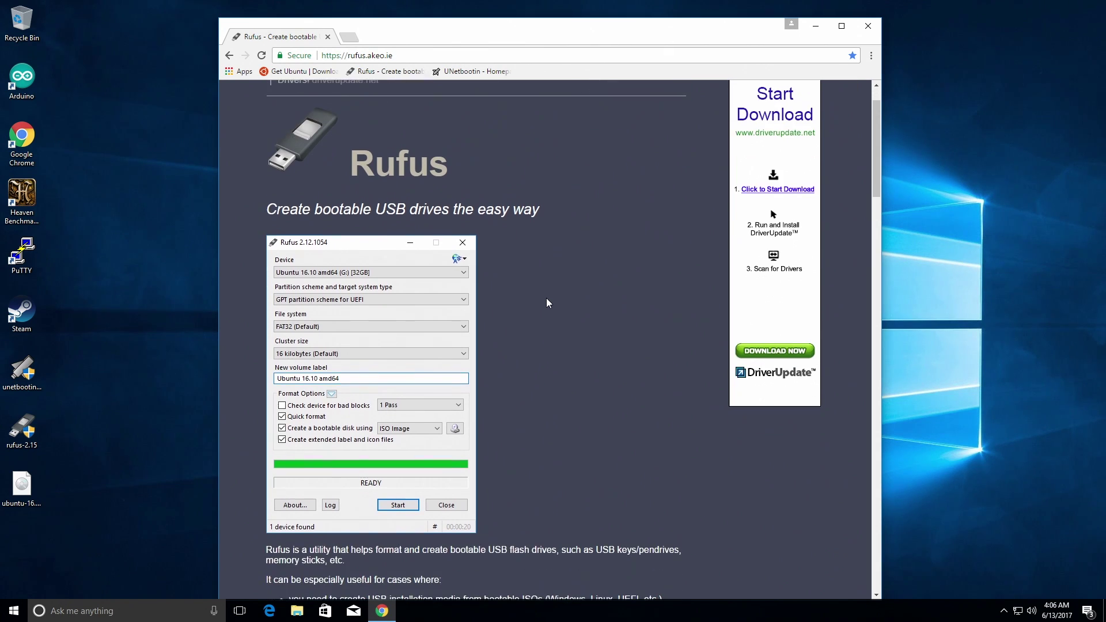
Step: View the UNetbootin homepage, then minimize Chrome to reveal the desktop
left_click(465, 76)
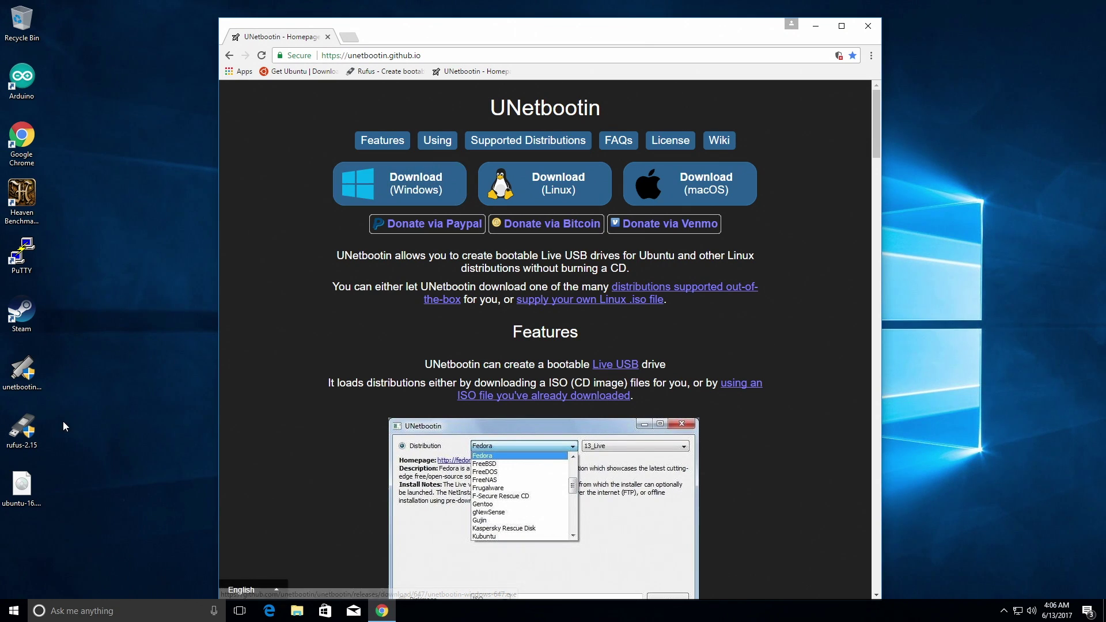
left_click(124, 432)
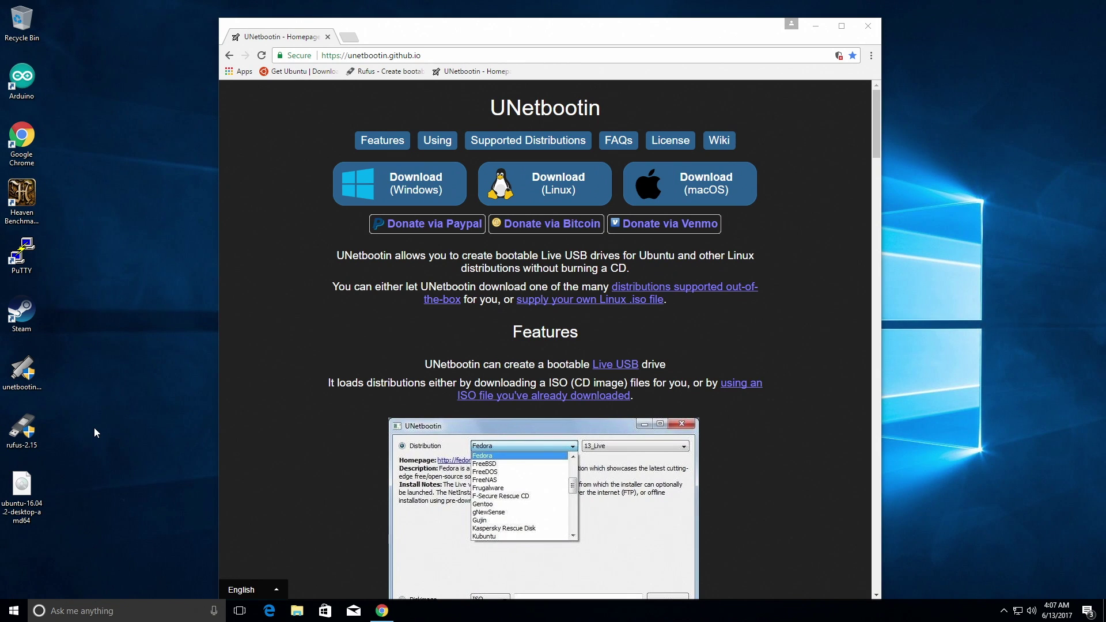
left_click(816, 26)
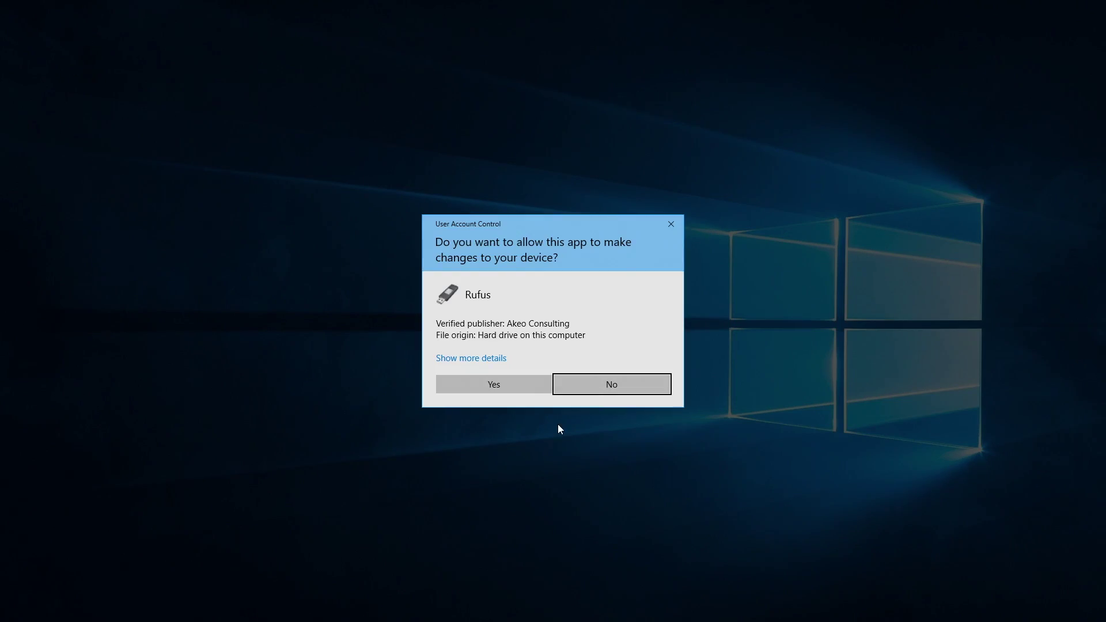
Step: Run Rufus as administrator, keep Large FAT32, and disable bootable disk creation
left_click(511, 390)
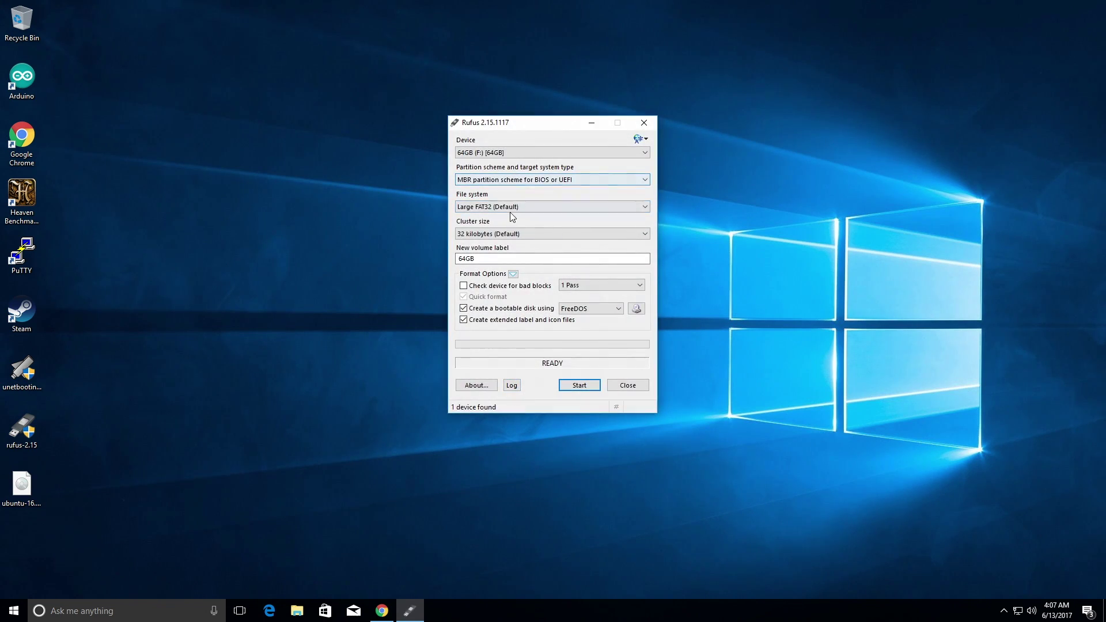
left_click(511, 209)
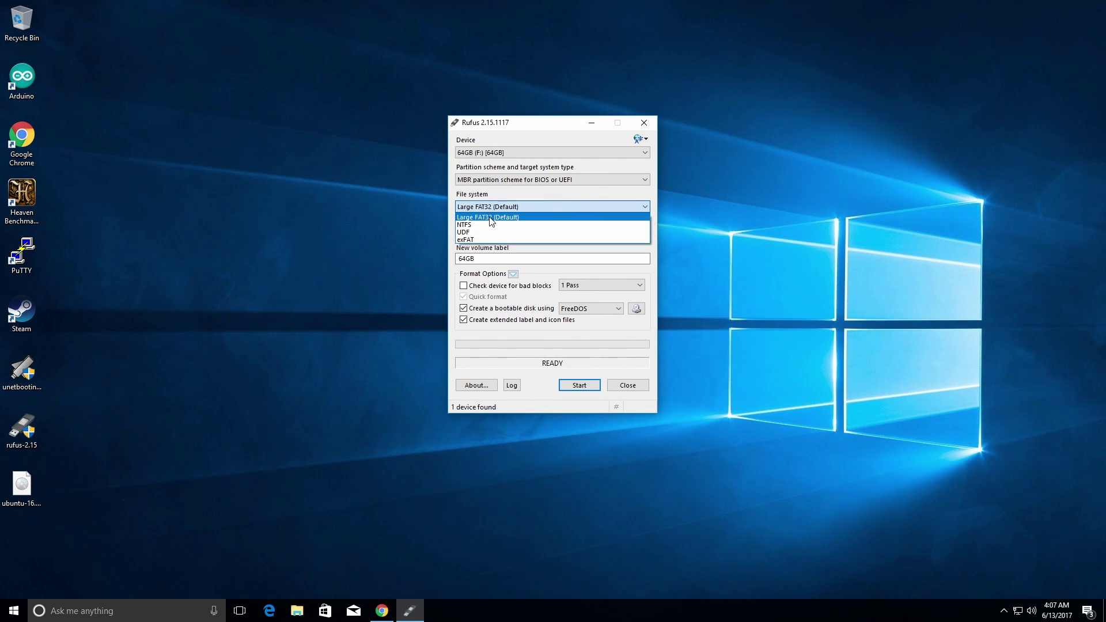
left_click(491, 222)
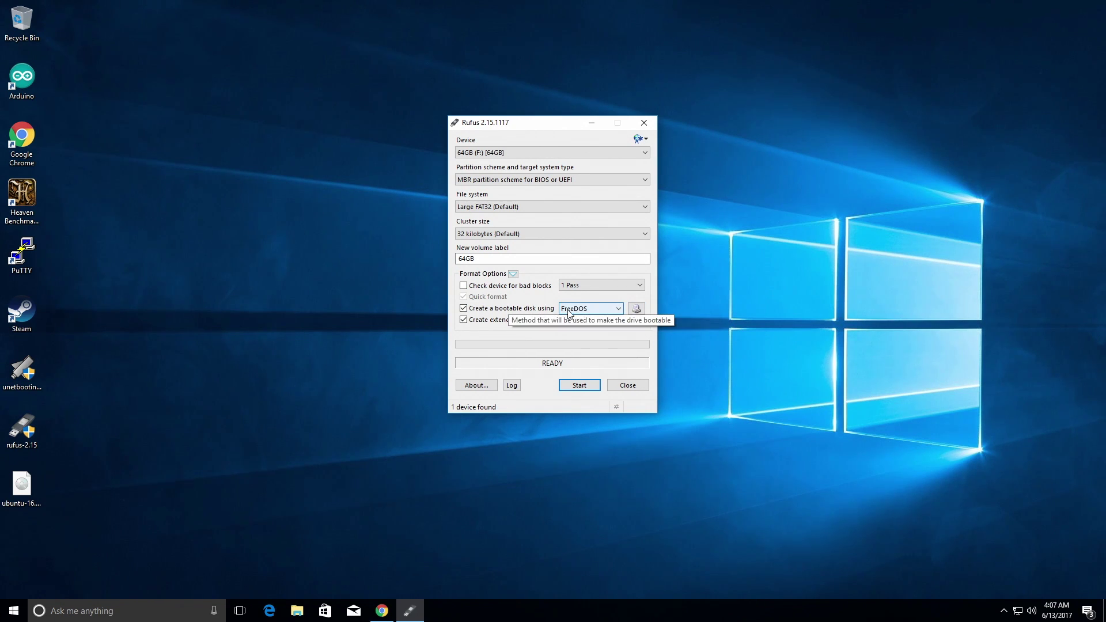
left_click(464, 309)
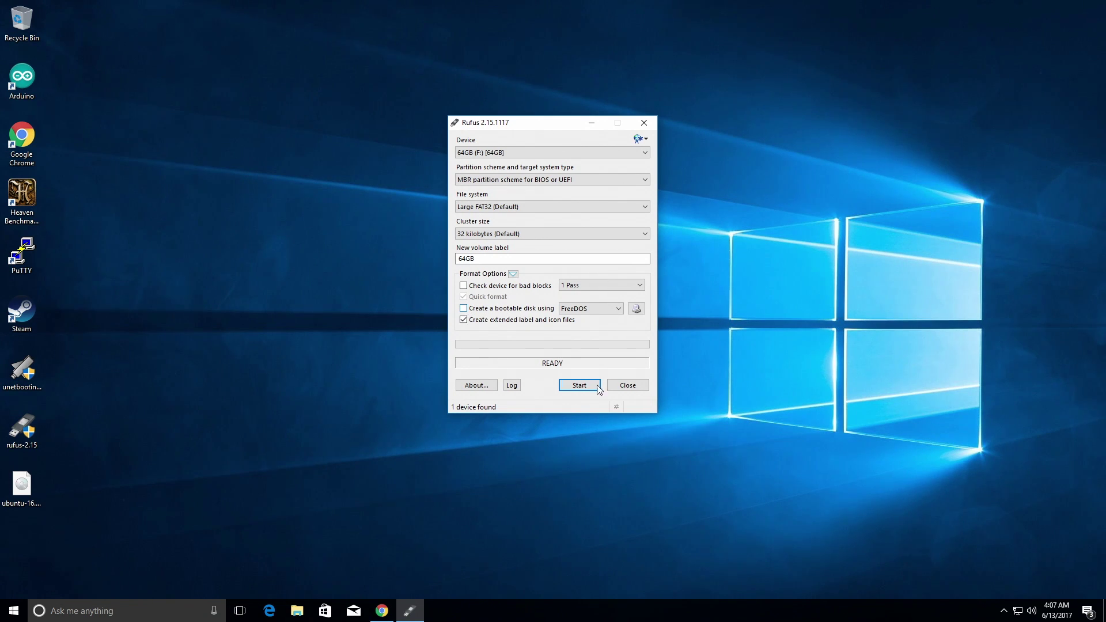
Step: Format the 64GB drive, confirm erasing its data, and close Rufus
left_click(579, 385)
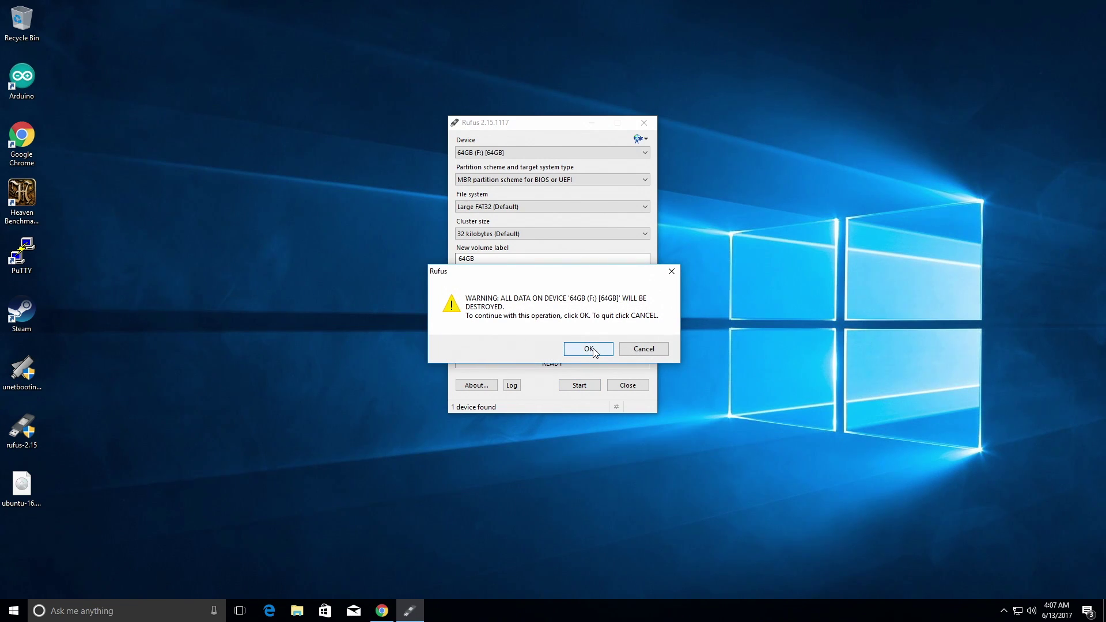
left_click(589, 350)
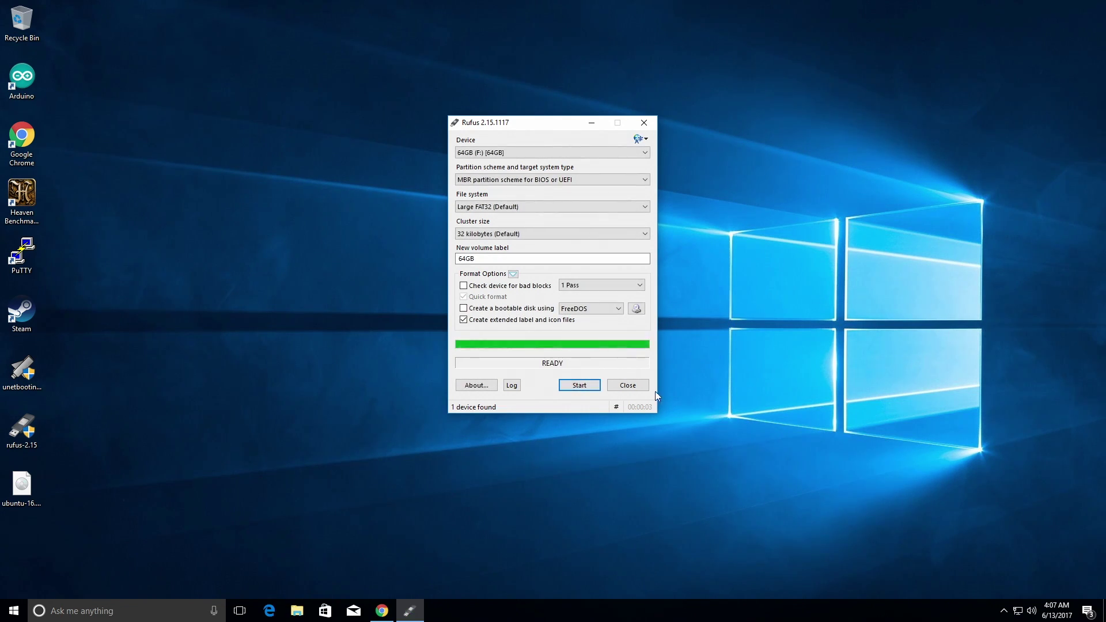
left_click(628, 386)
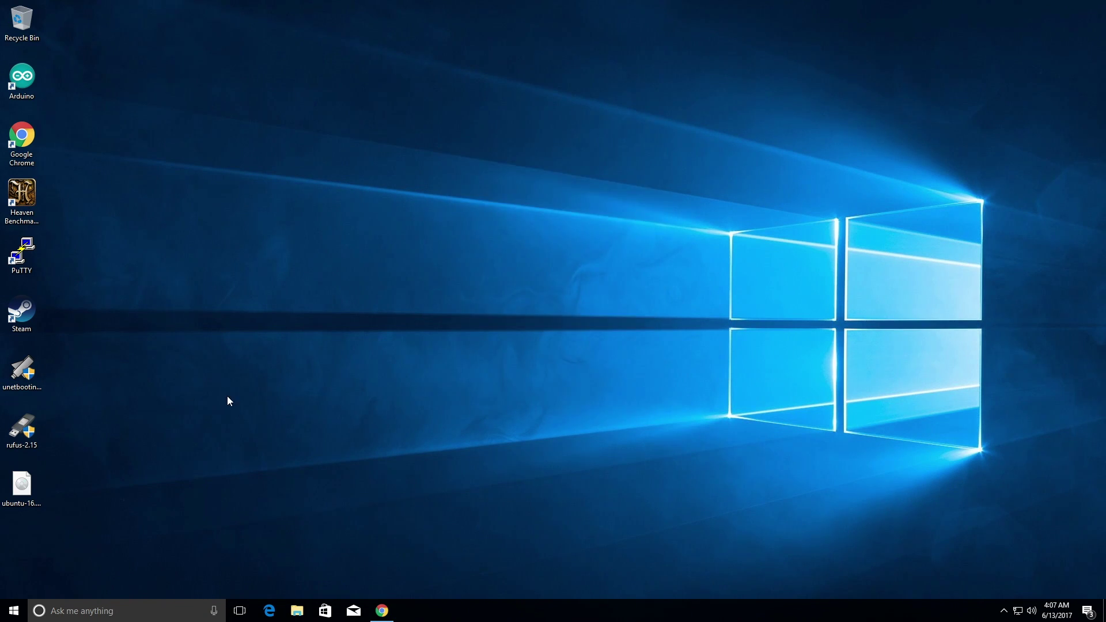
Step: Launch UNetbootin, centre its window, and browse the Distribution list without selecting anything
double_click(31, 374)
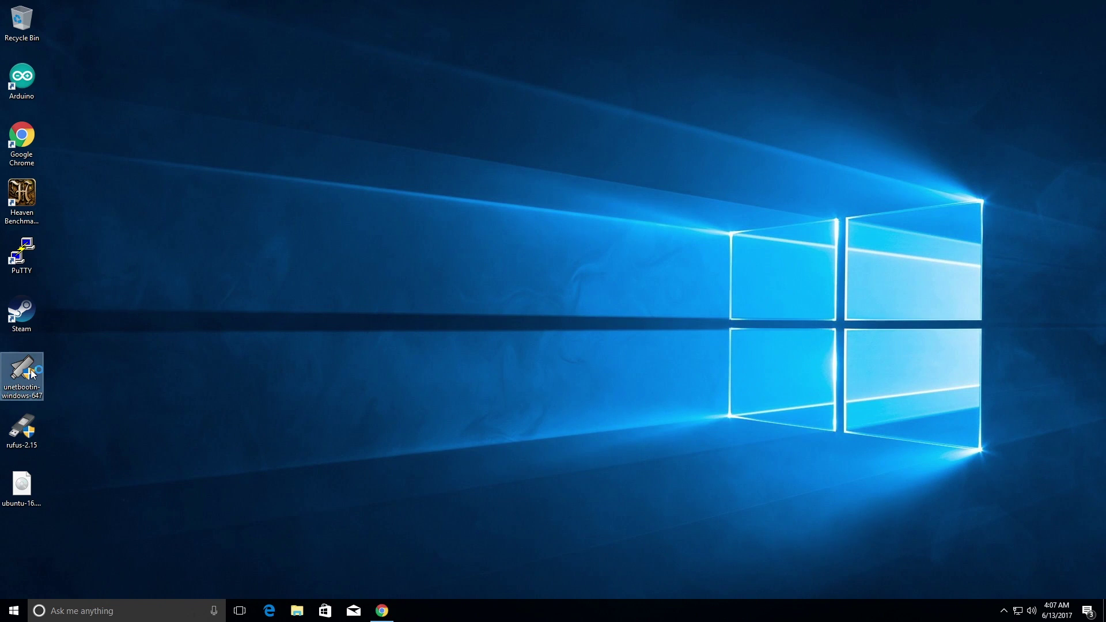
left_click(482, 393)
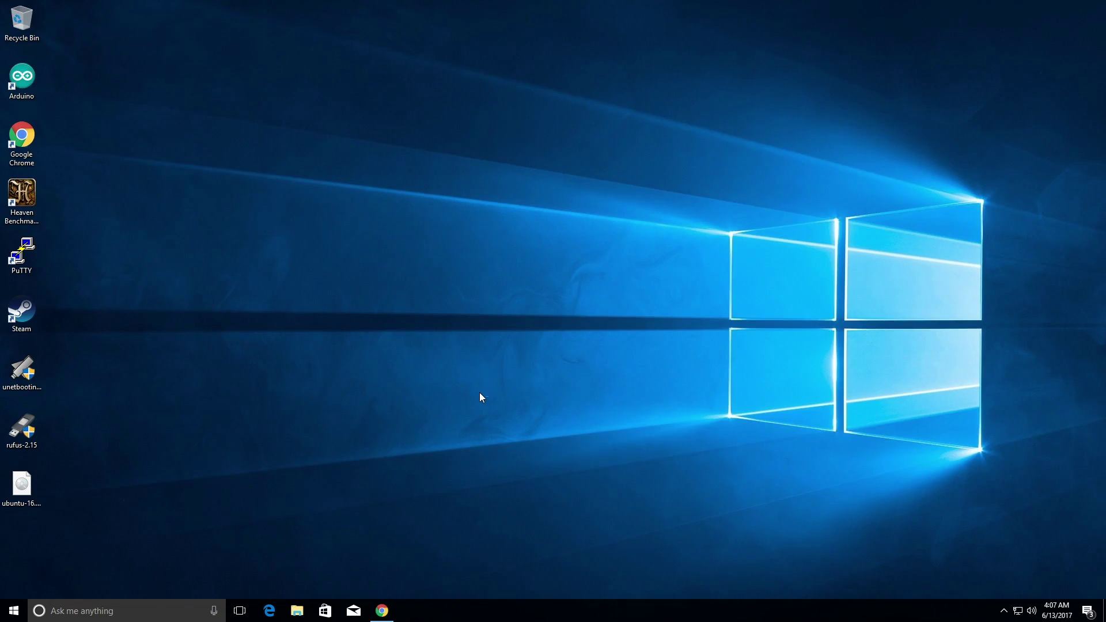
left_click_drag(193, 20, 440, 192)
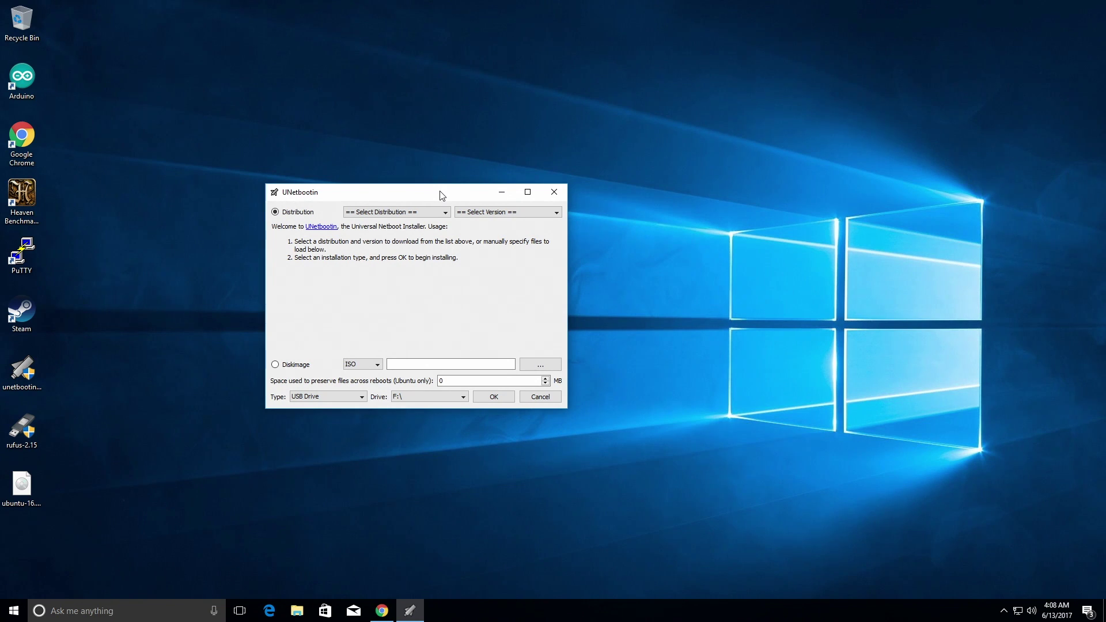
left_click(447, 214)
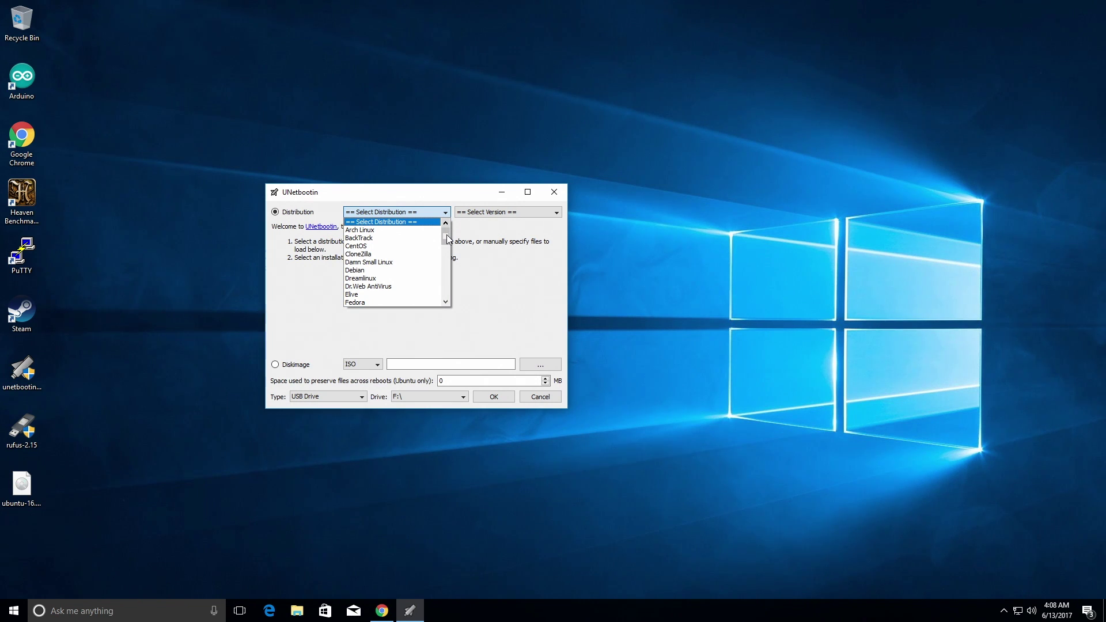
mouse_move(447, 234)
left_mouse_down()
mouse_move(448, 288)
mouse_move(448, 223)
left_mouse_up()
left_click(512, 211)
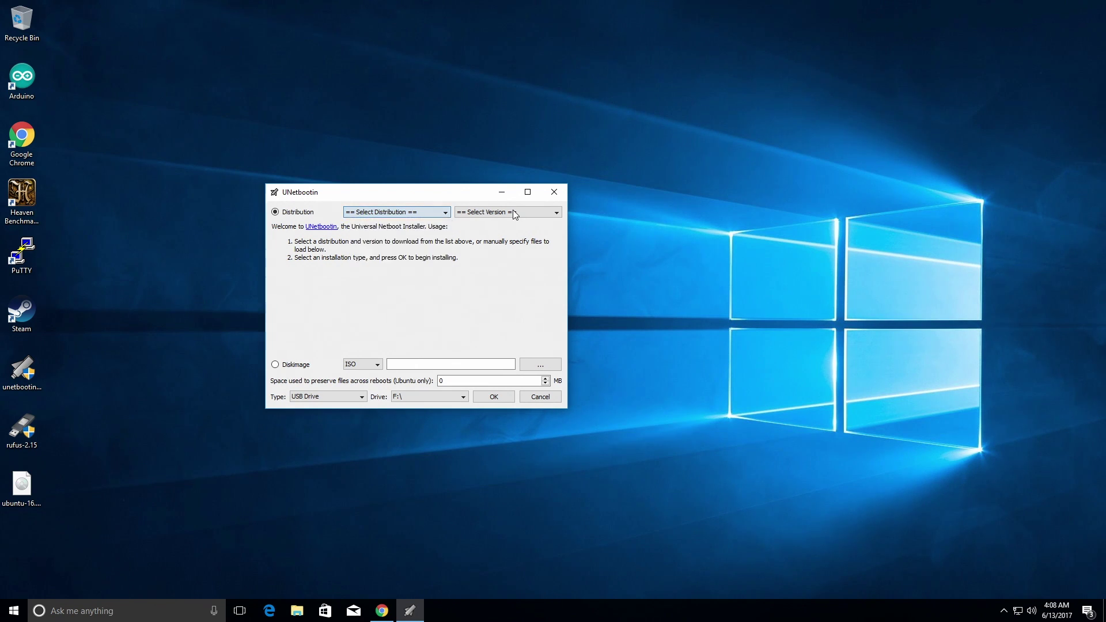
left_click(430, 214)
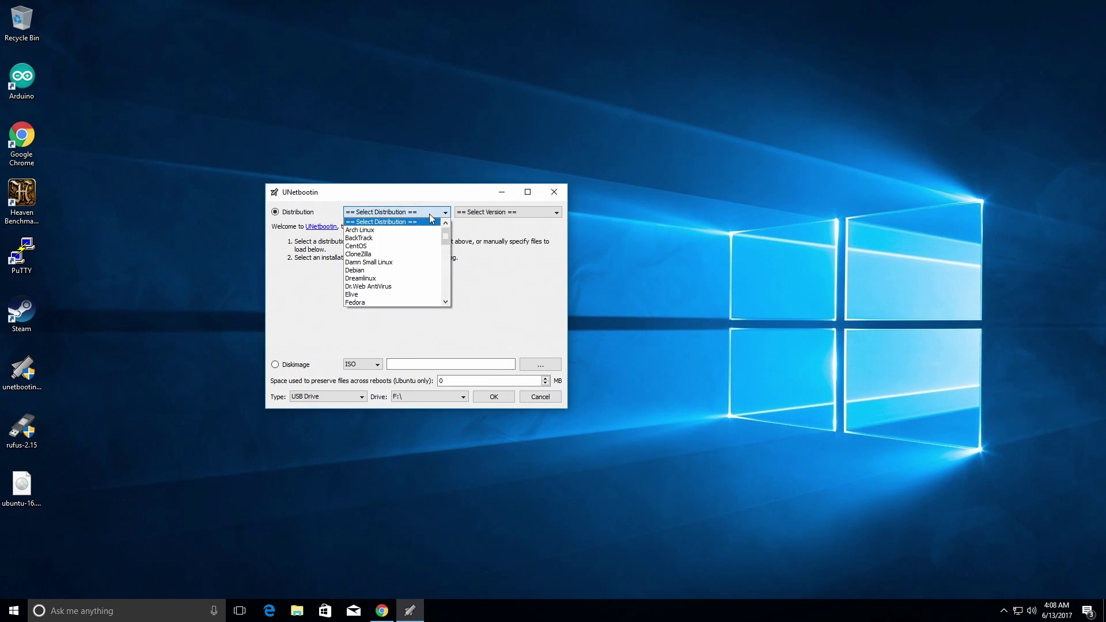
left_click(430, 215)
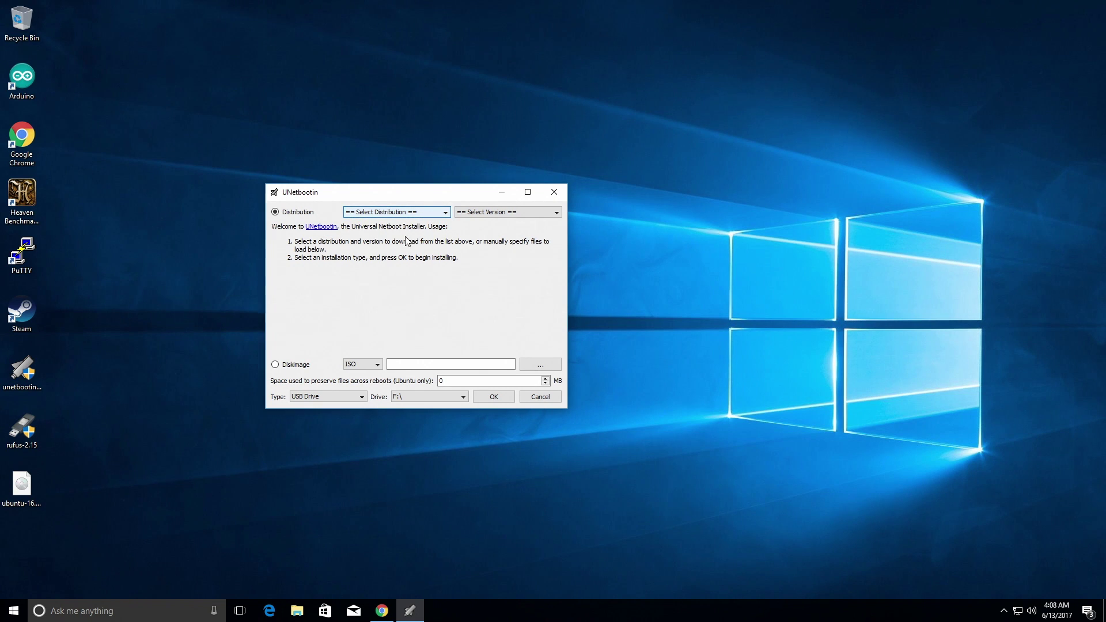
Step: Set Diskimage ISO source to ubuntu-16.04.2-desktop-amd64.iso on the Desktop
left_click(275, 365)
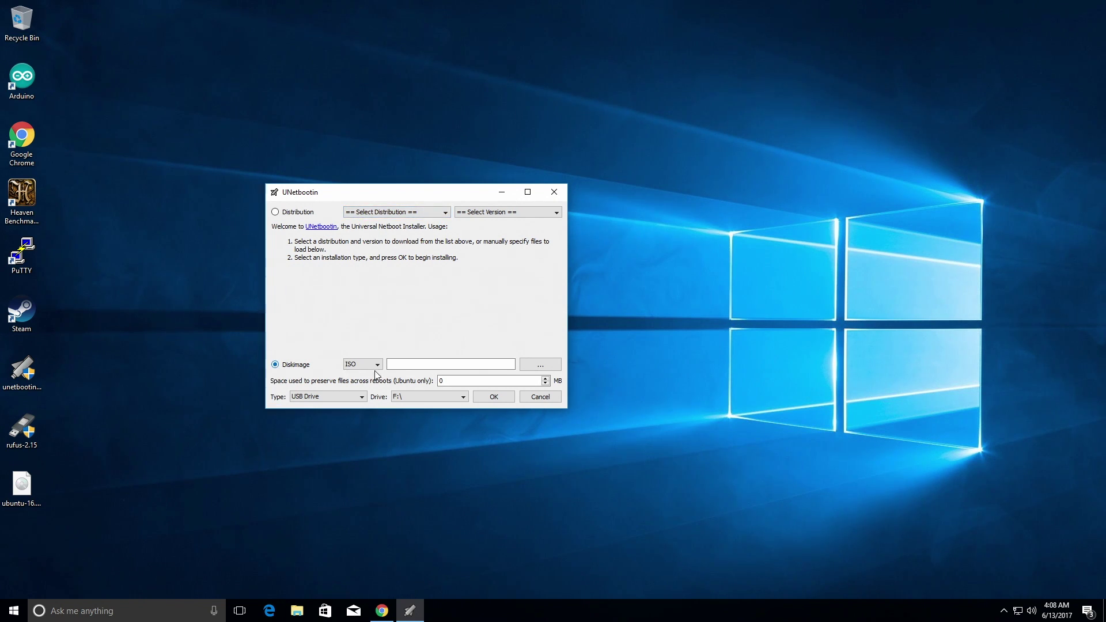
left_click(361, 366)
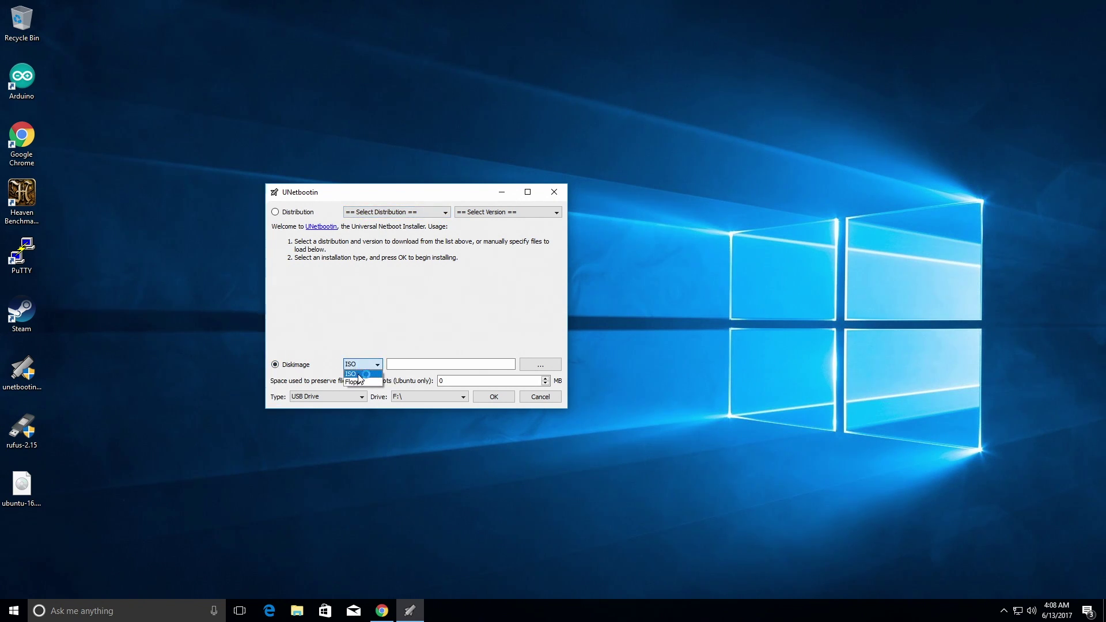
left_click(355, 374)
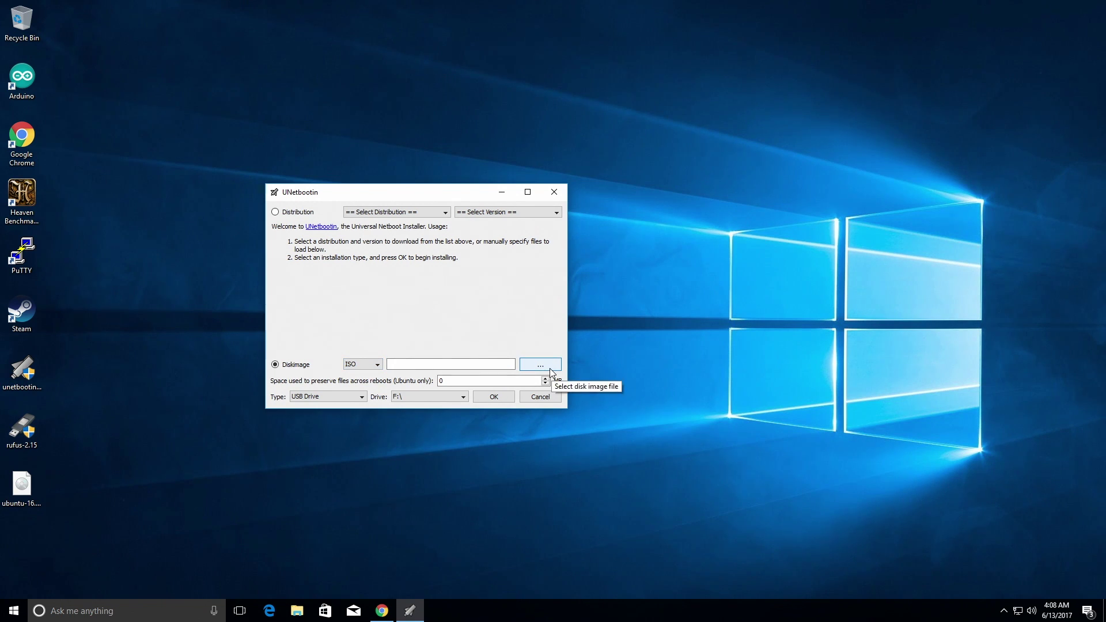
left_click(548, 365)
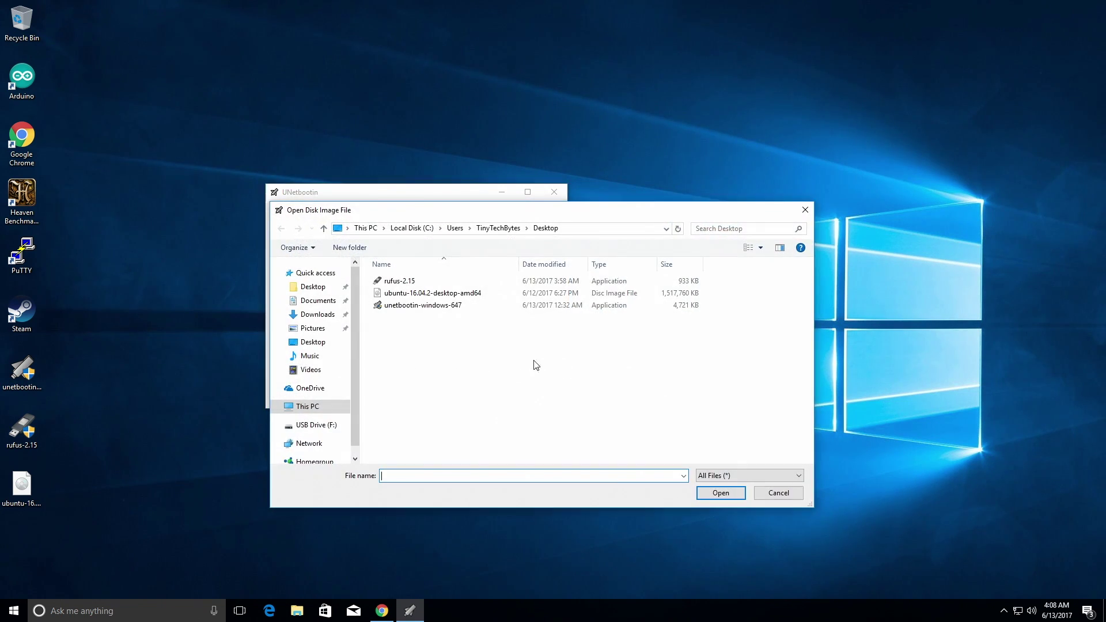
left_click(435, 297)
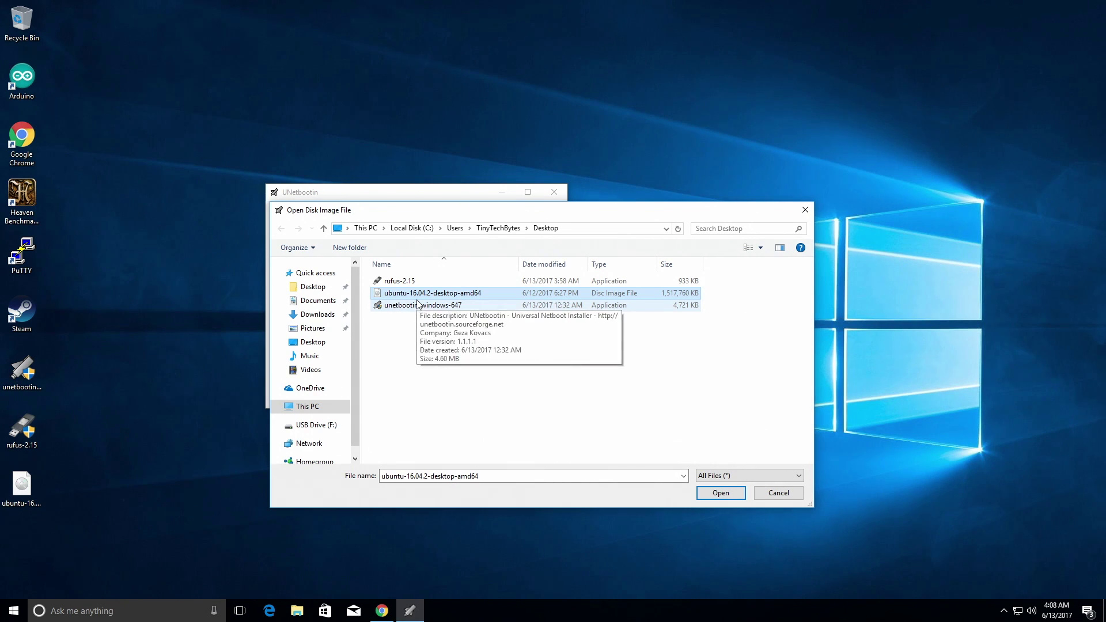
left_click(715, 495)
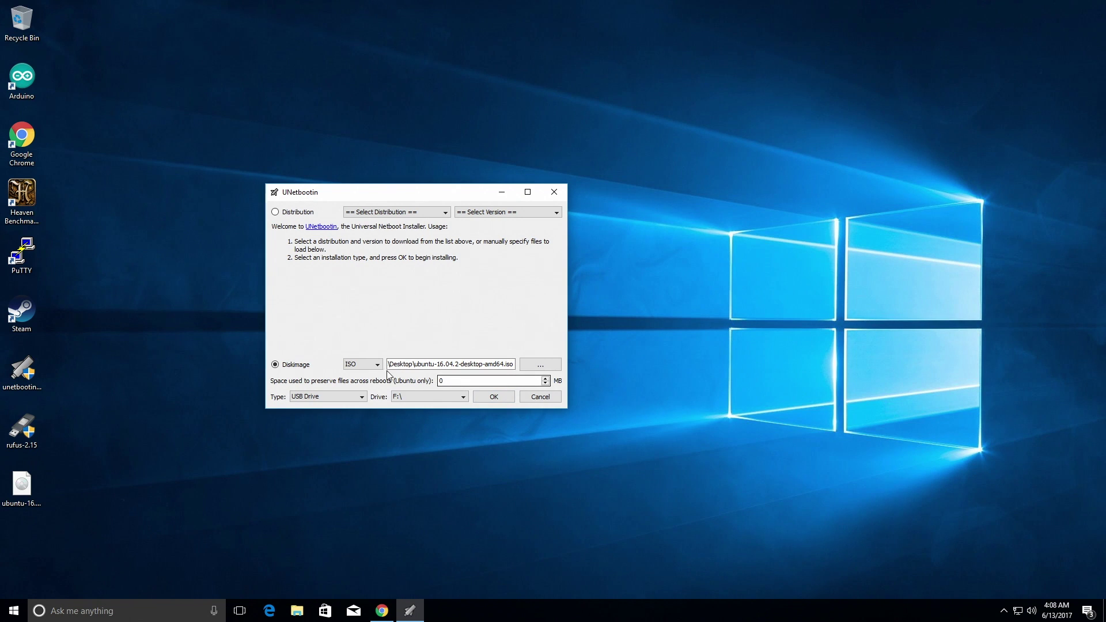
Step: Reserve 1024 MB for persistence, keep USB Drive on F:\, and start writing
double_click(472, 384)
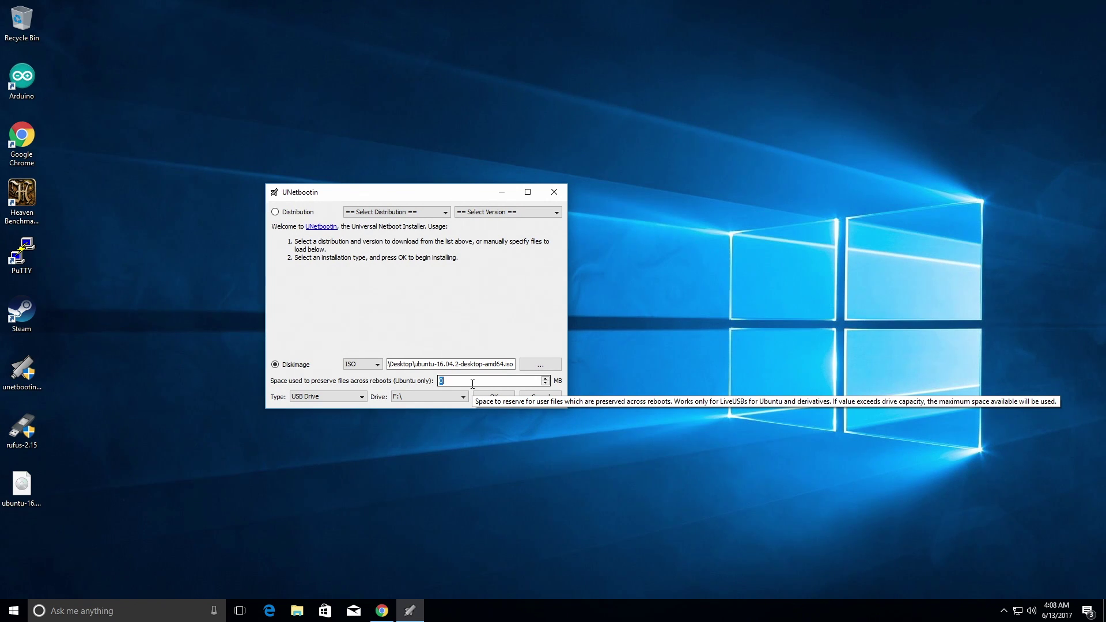
type("1024")
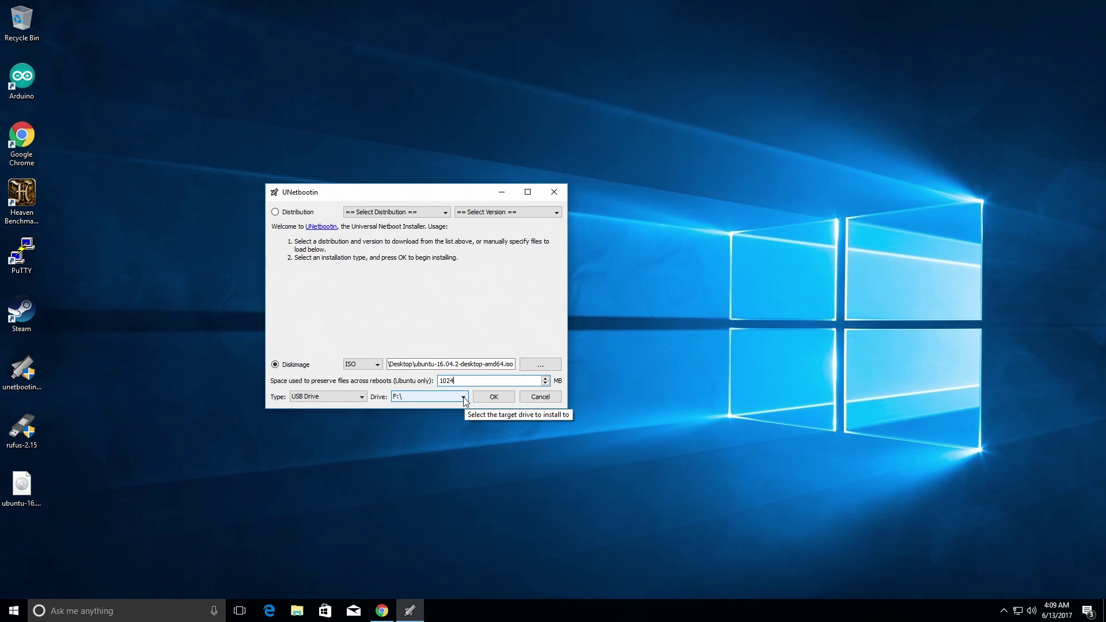
left_click(464, 397)
left_click(465, 403)
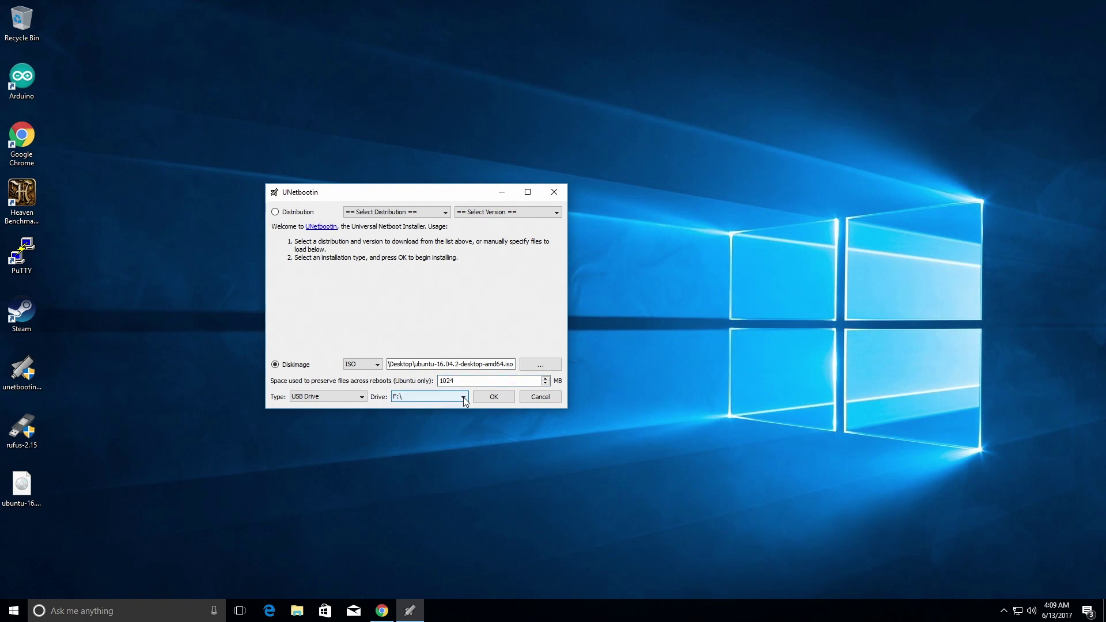
left_click(325, 397)
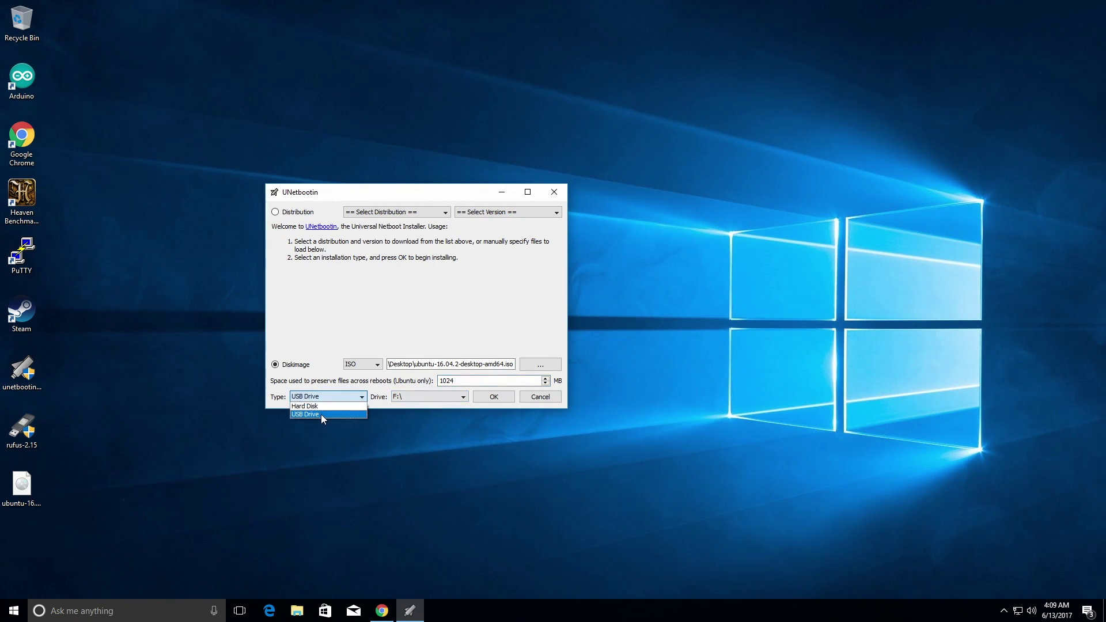
left_click(321, 414)
left_click(417, 398)
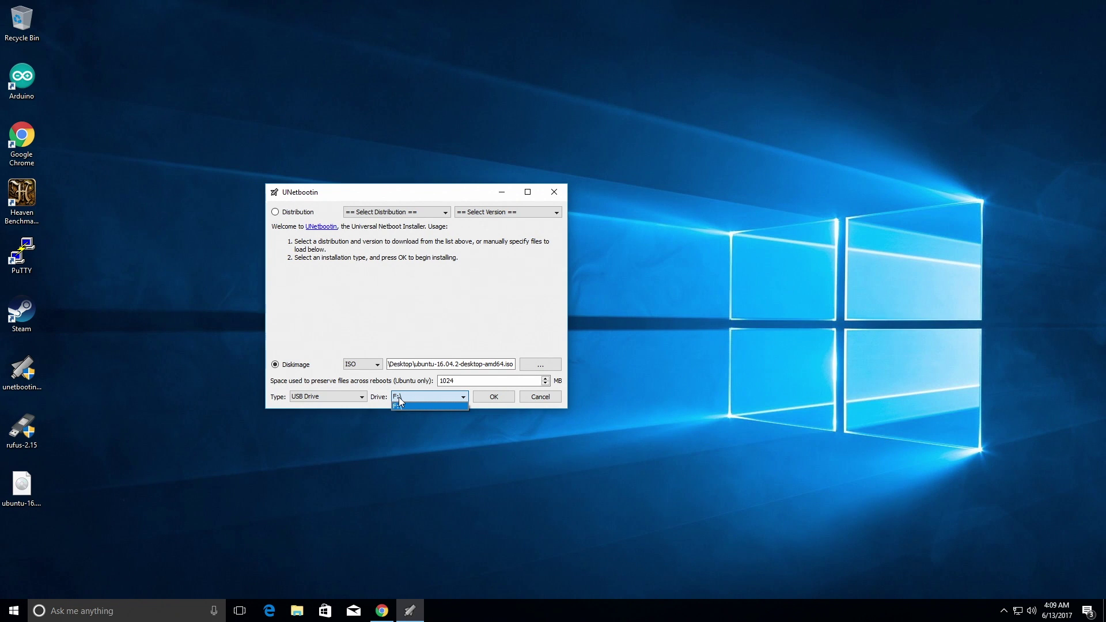
left_click(398, 398)
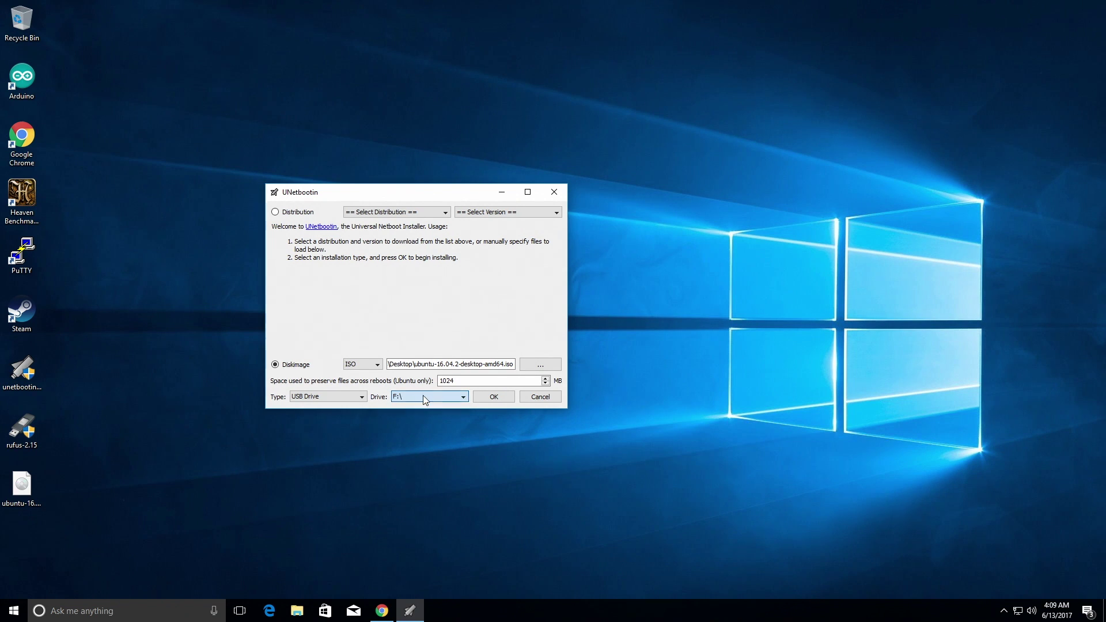
left_click(493, 397)
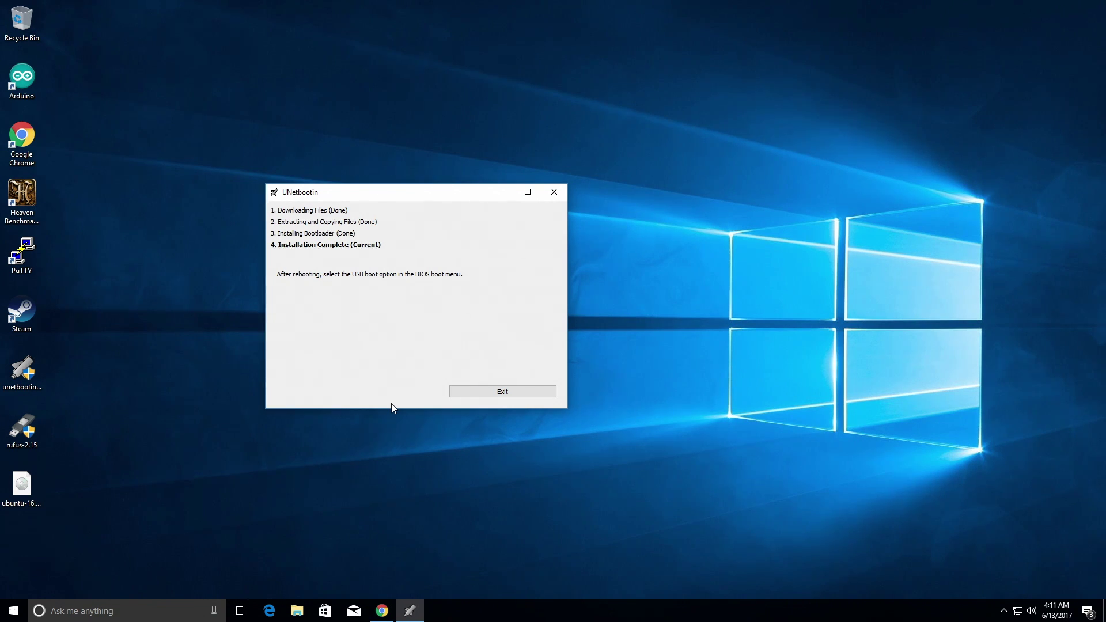
Step: Exit UNetbootin once Installation Complete appears
left_click(531, 392)
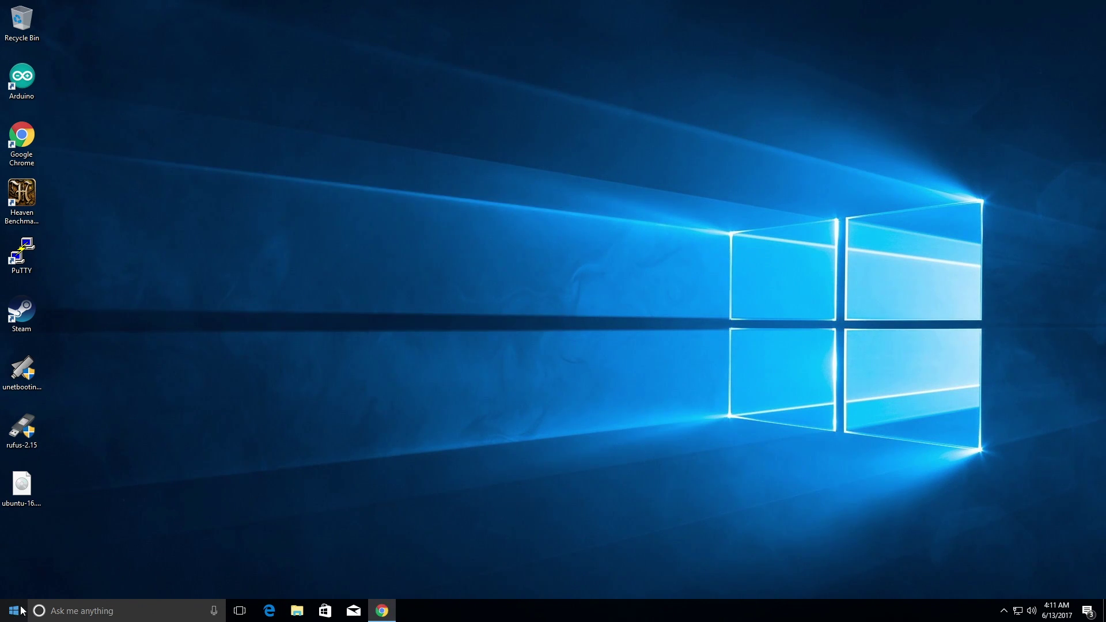
Step: Restart Windows from the Start menu power options to reach the ASUS UEFI BIOS
left_click(14, 611)
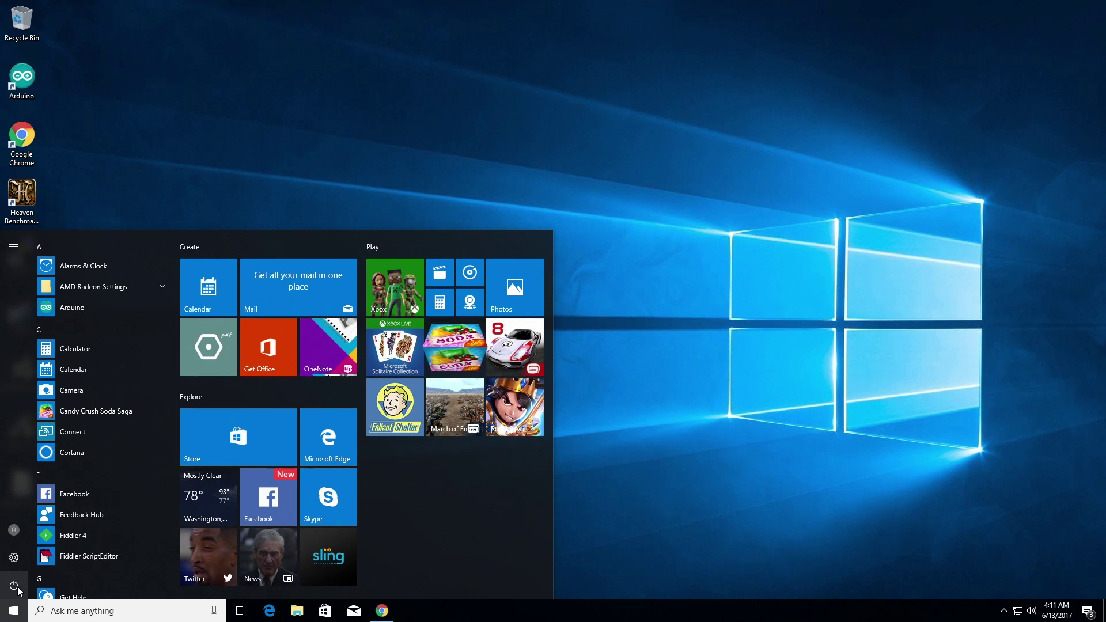
left_click(14, 586)
left_click(36, 558)
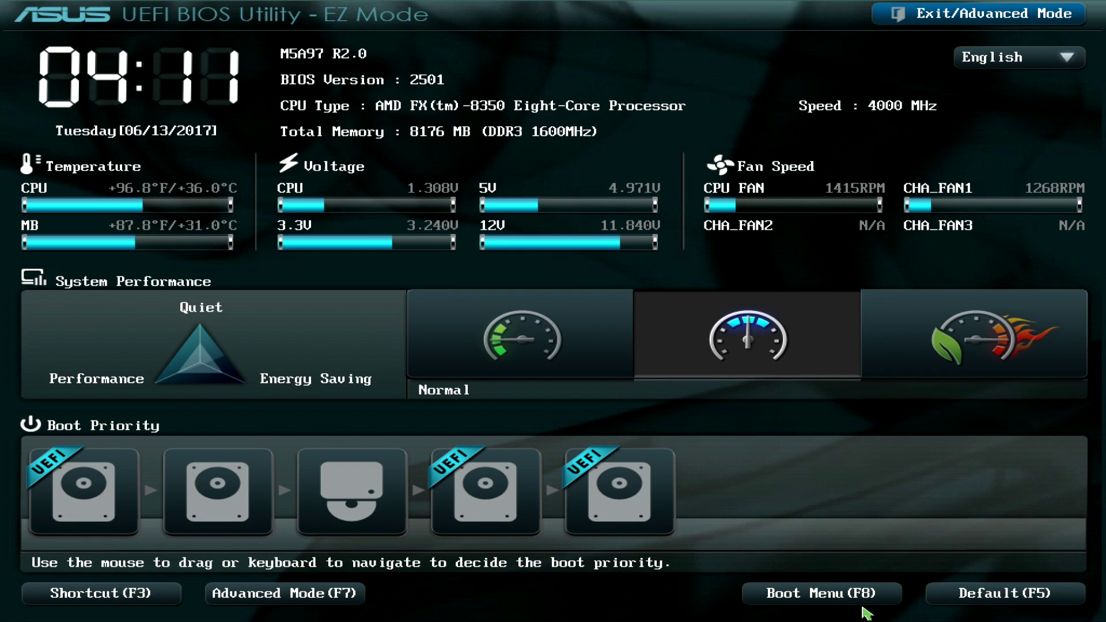
Step: Open the ASUS one-time Boot Menu (F8) to boot from the Samsung Flash Drive
left_click(818, 599)
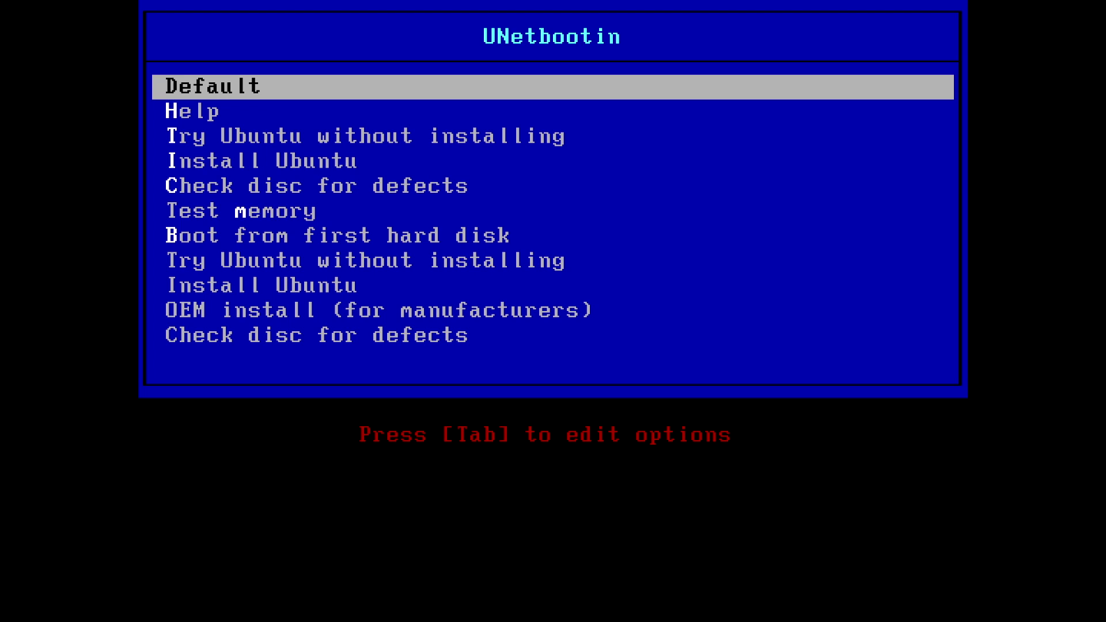
Step: Choose 'Try Ubuntu without installing' in the UNetbootin boot menu
key("Down")
key("Down")
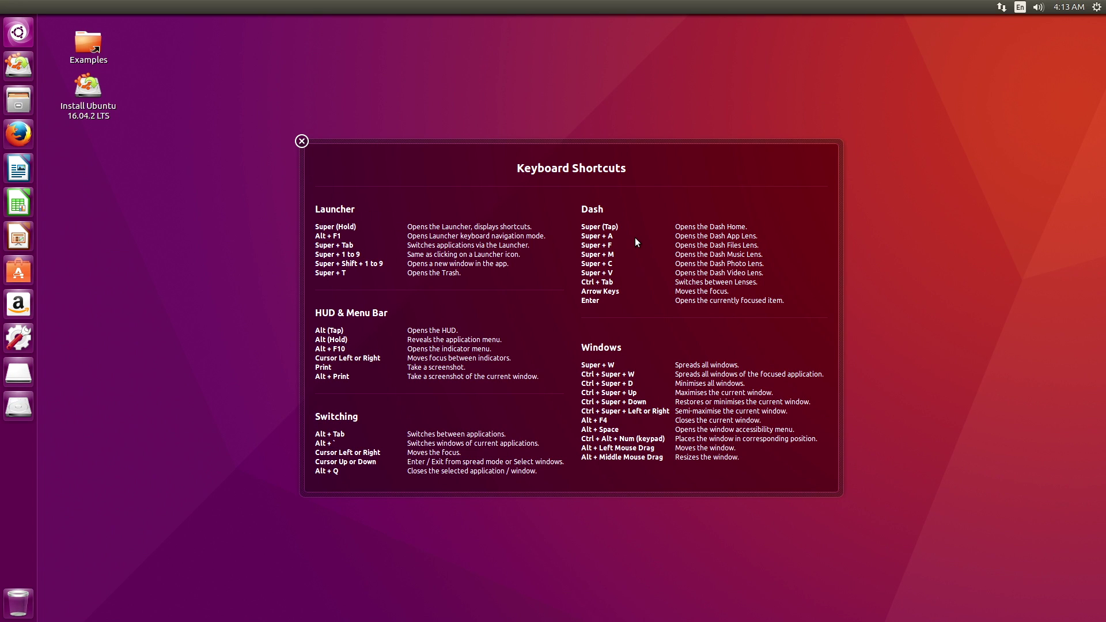
Step: Close the Keyboard Shortcuts overlay and launch Firefox from the launcher
left_click(302, 143)
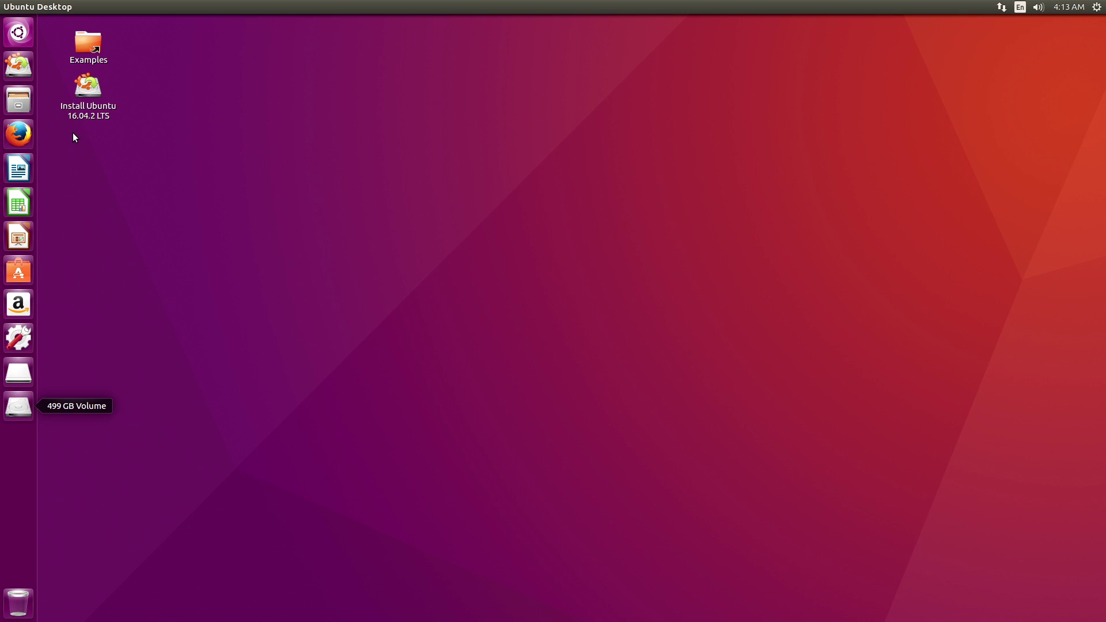
left_click(18, 133)
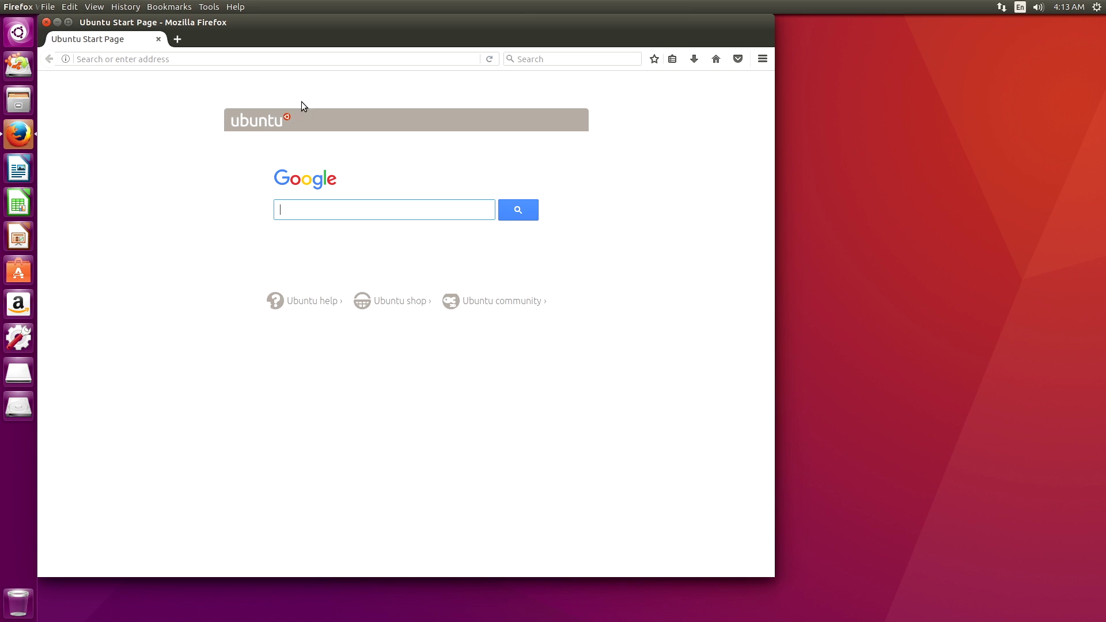
Step: Load youtube.com in Firefox's address bar
left_click(395, 58)
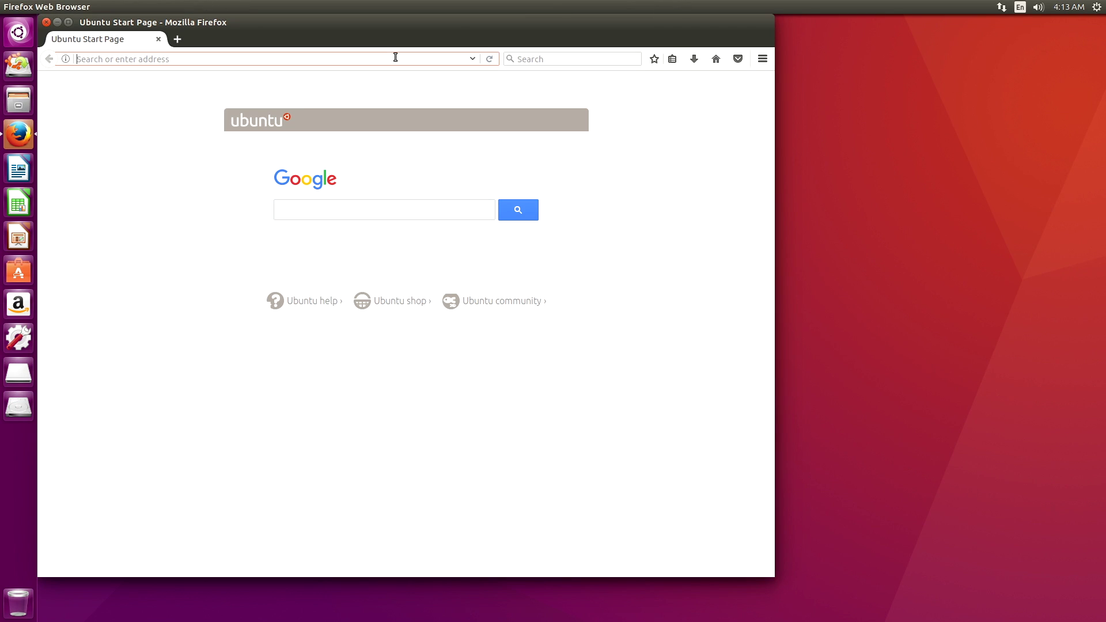
type("yahoo")
key("BackSpace")
key("BackSpace")
key("BackSpace")
key("BackSpace")
key("BackSpace")
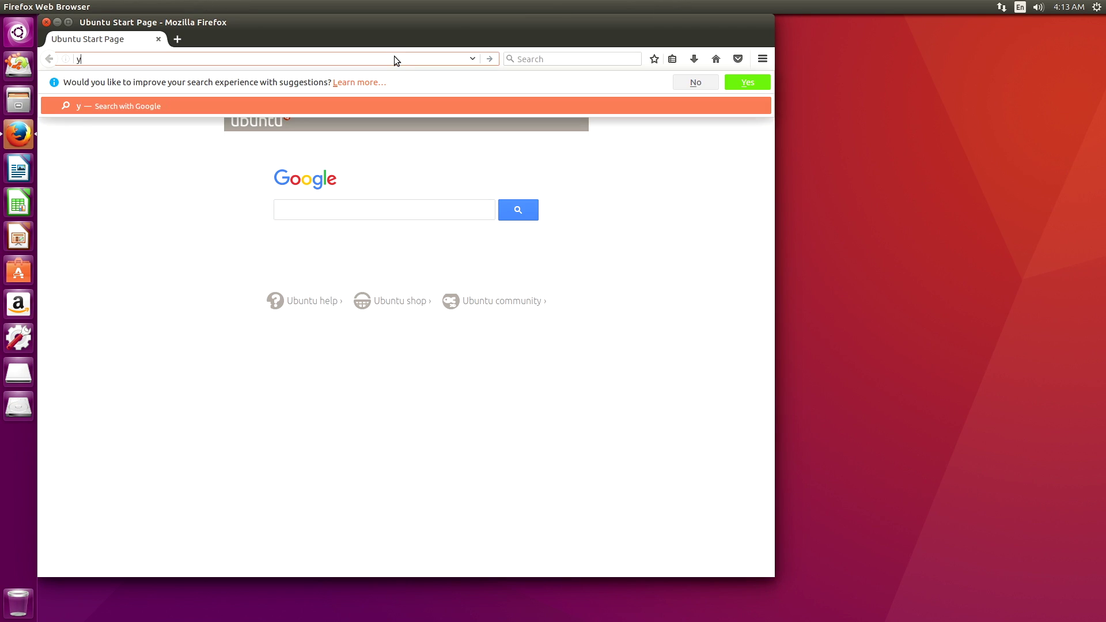
type("youtube.com")
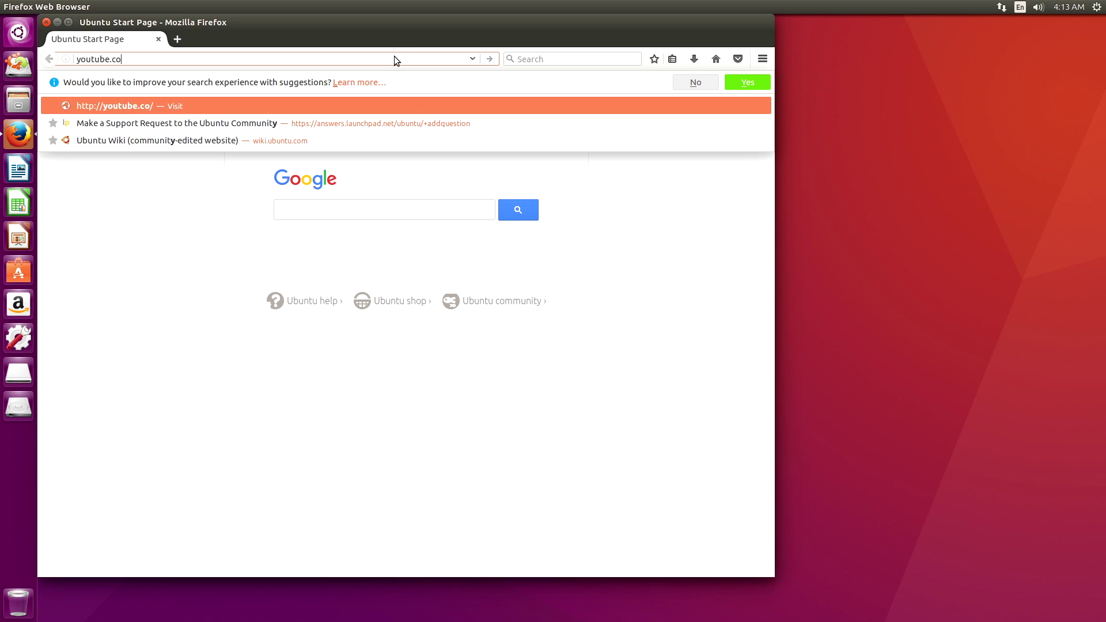
key("Return")
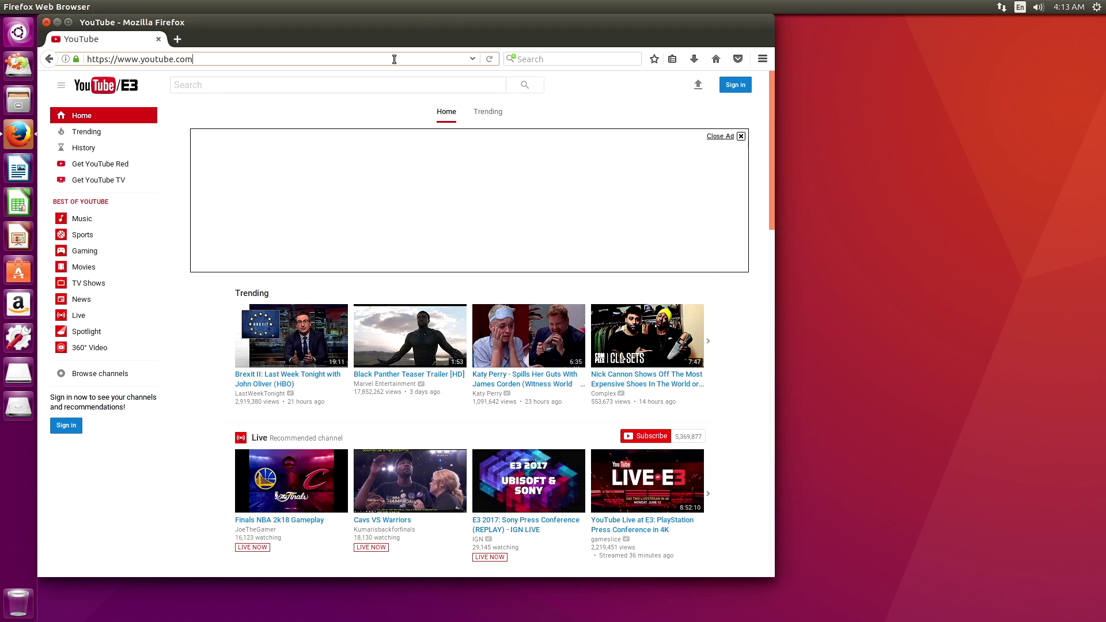
Step: Replace the address with cnn.com and load the CNN homepage
left_click(394, 58)
type("cnn/cp,")
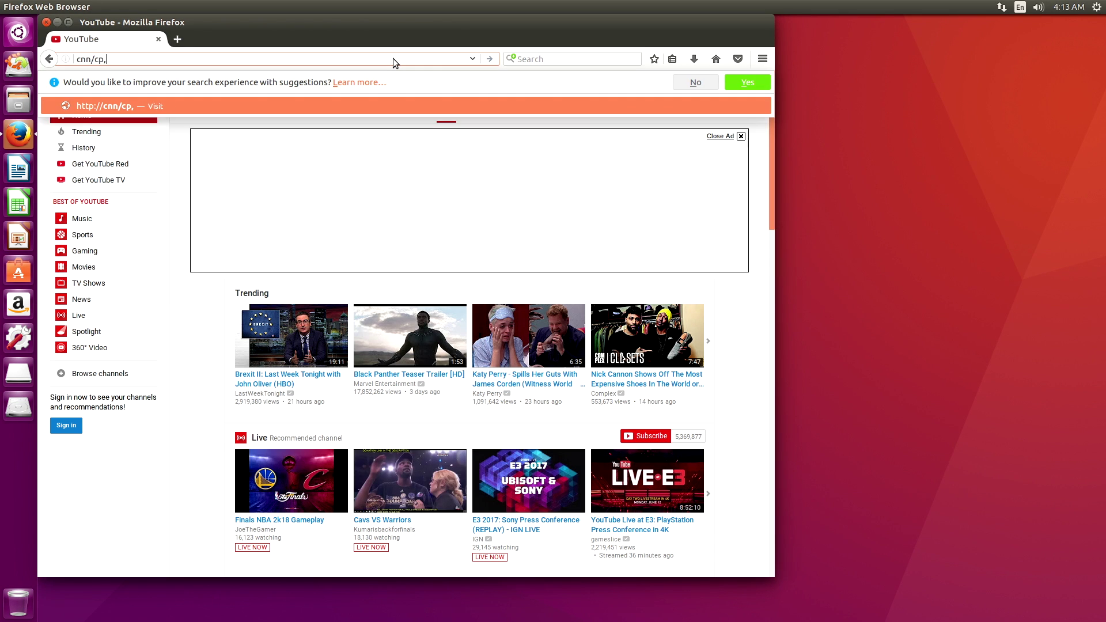
key("BackSpace")
type(".com")
key("Return")
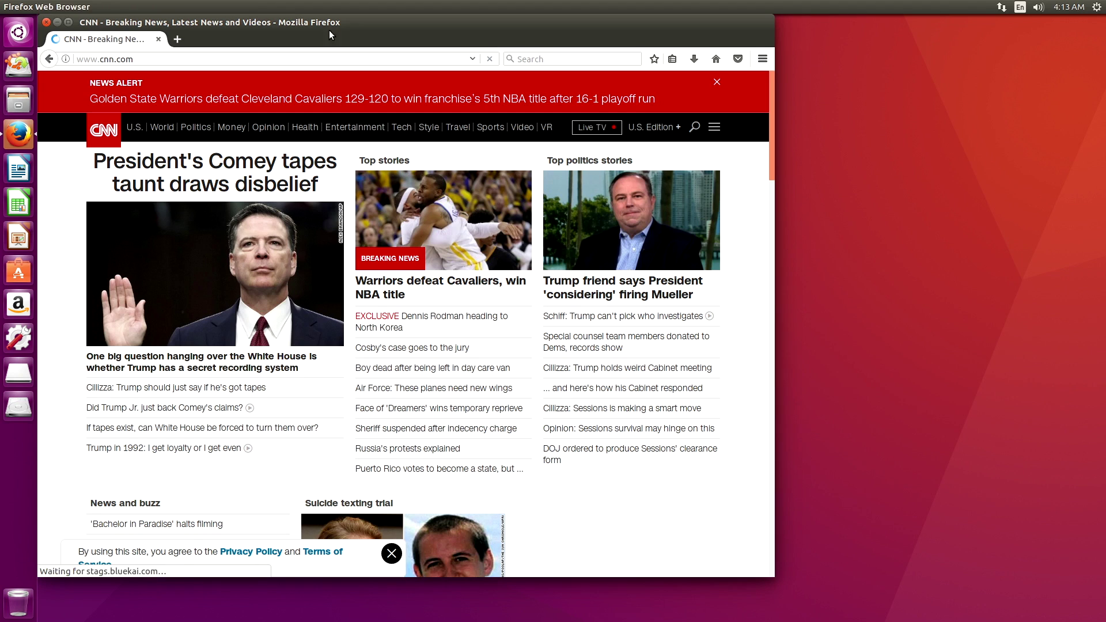
Step: Open Terminal from the Dash and run nginx -v to check whether nginx is installed
left_click(28, 38)
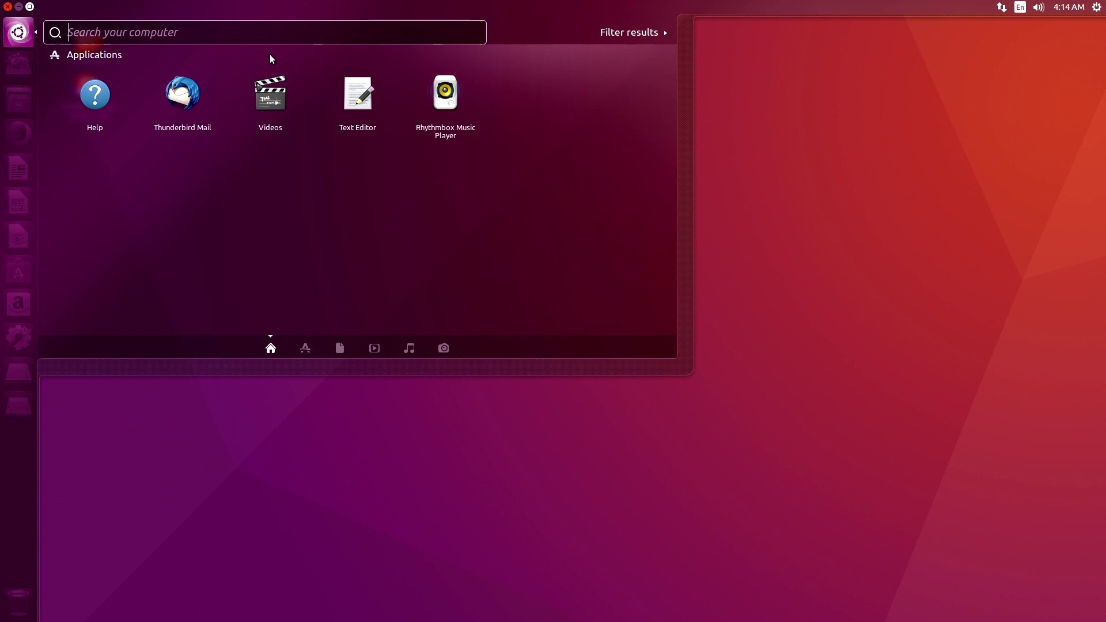
type("terminal")
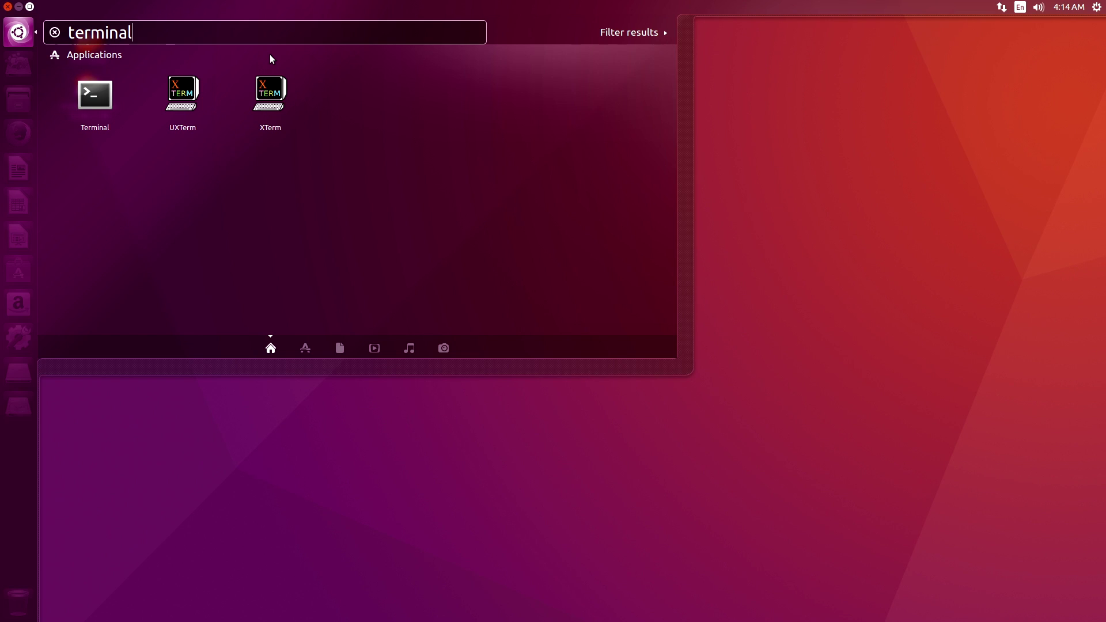
key("Return")
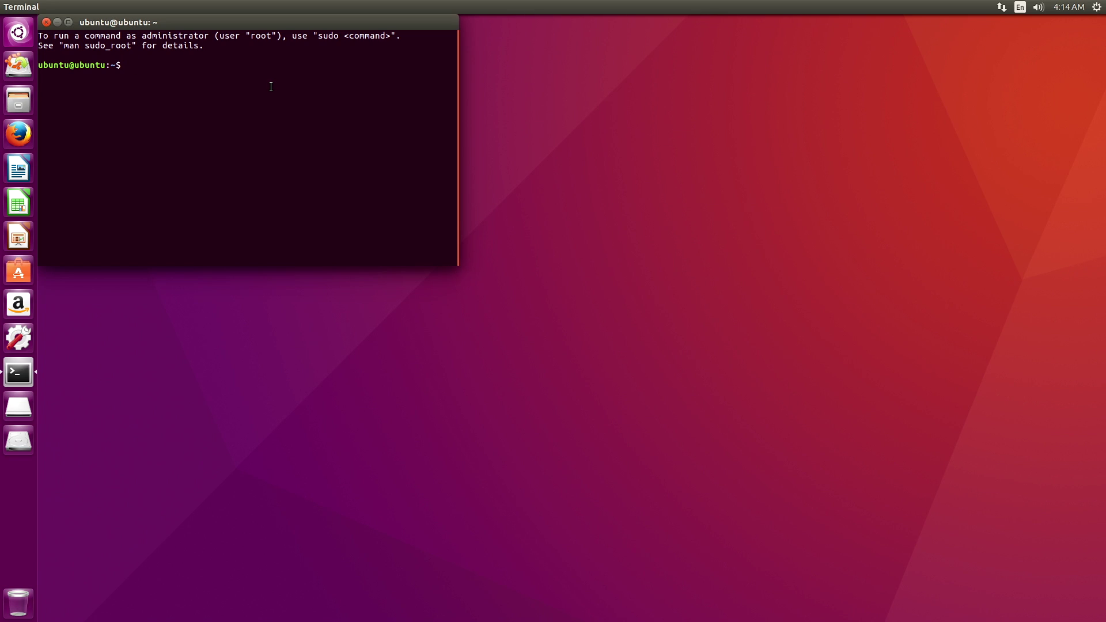
type("nginx -v")
key("Return")
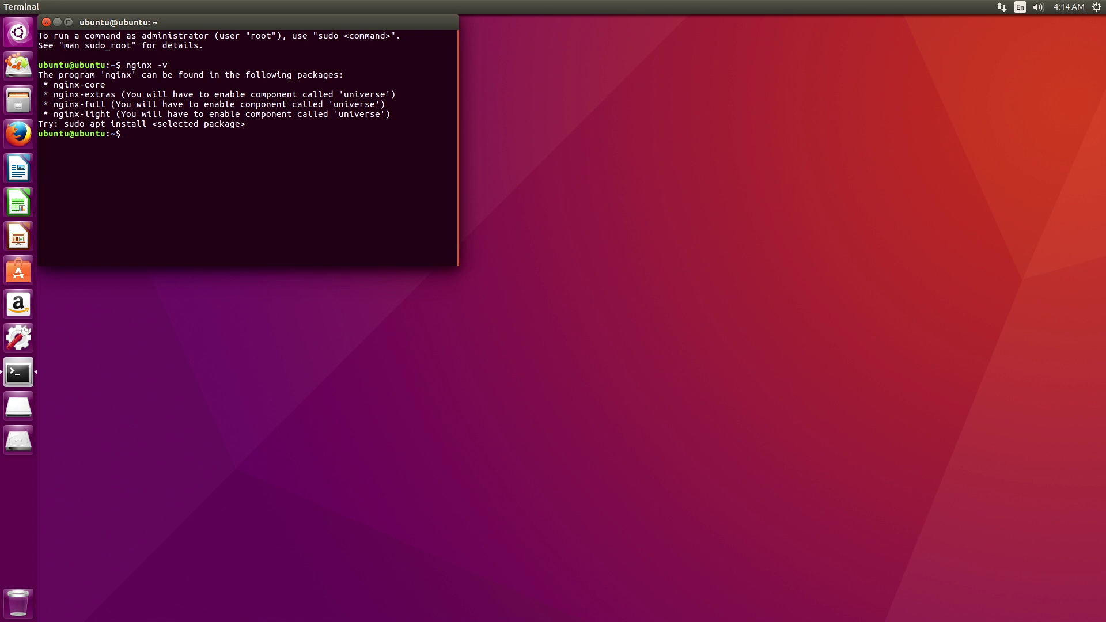
Step: Install nginx with sudo apt-get install nginx, answering y, and confirm nginx -v reports nginx/1.10.0
type("sudo apt-get install nginx")
key("Return")
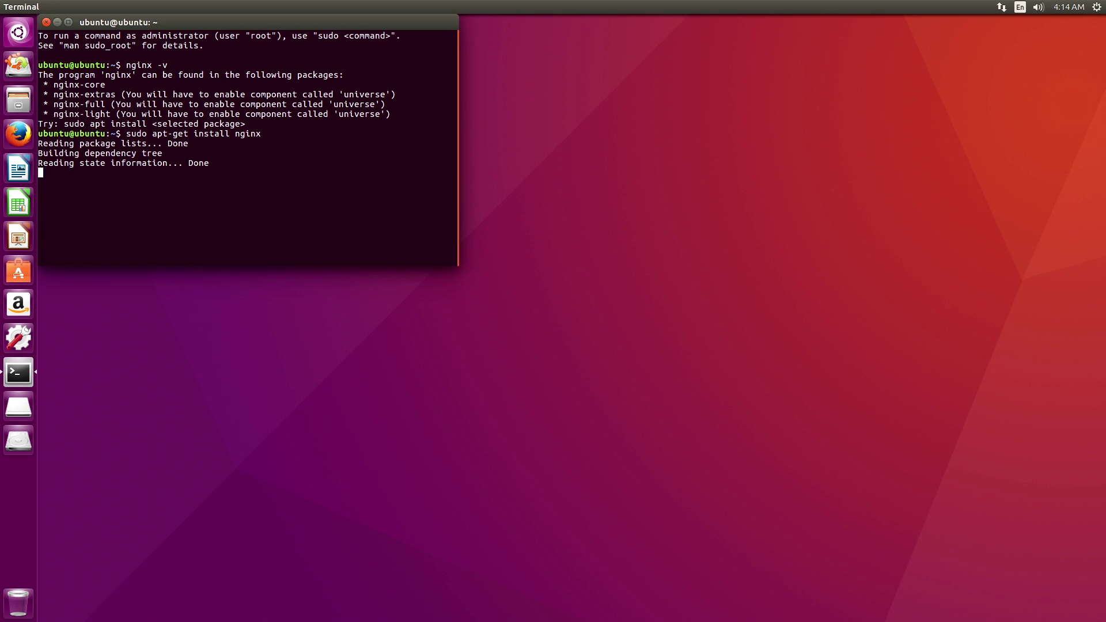
type("y")
key("Return")
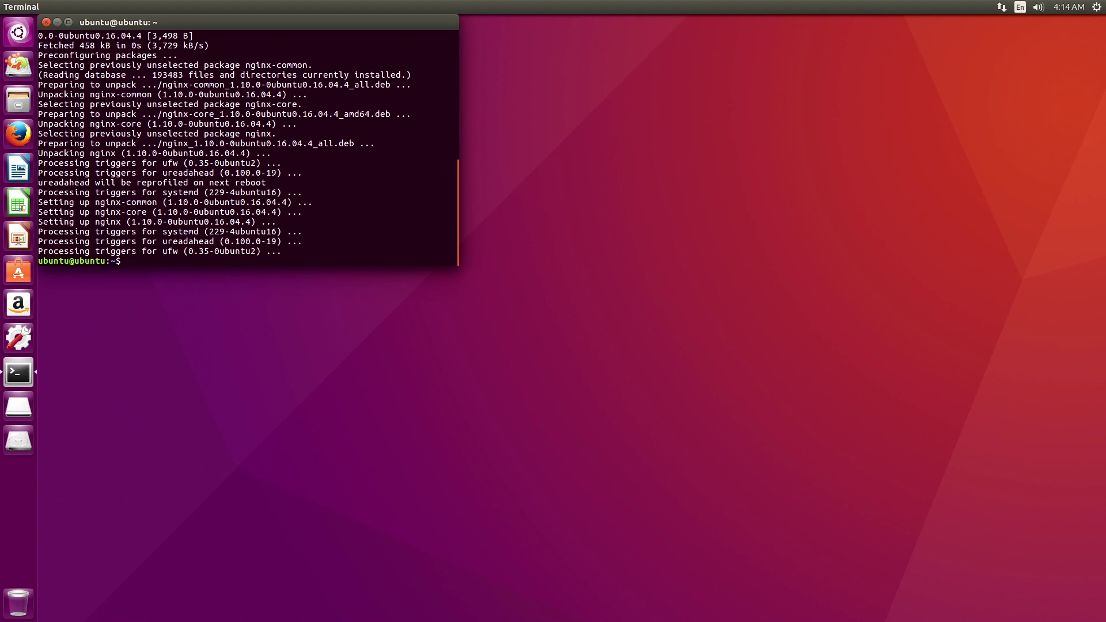
type("nginxz")
key("BackSpace")
type("-v")
key("Return")
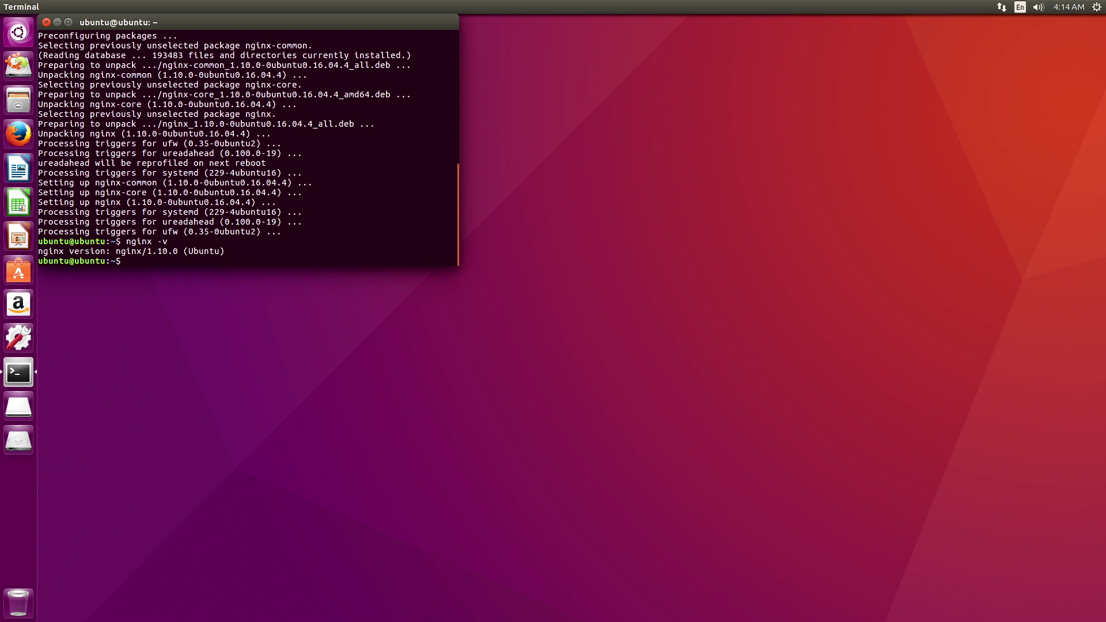
Step: Close Terminal and set the desktop wallpaper to the Dans ma bulle image
left_click(47, 22)
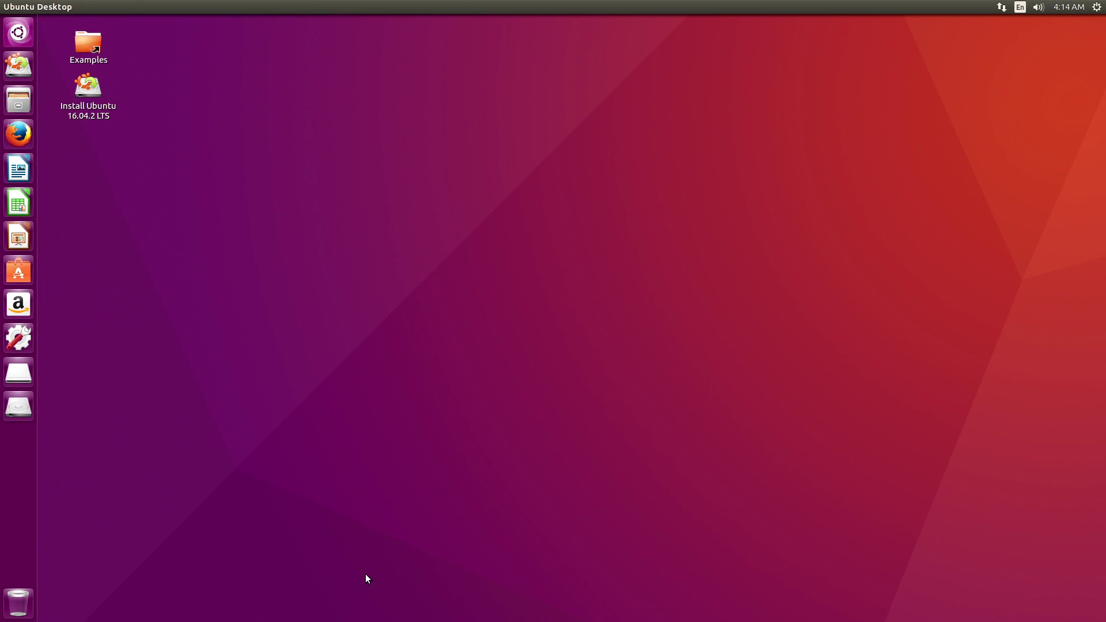
right_click(307, 410)
left_click(370, 507)
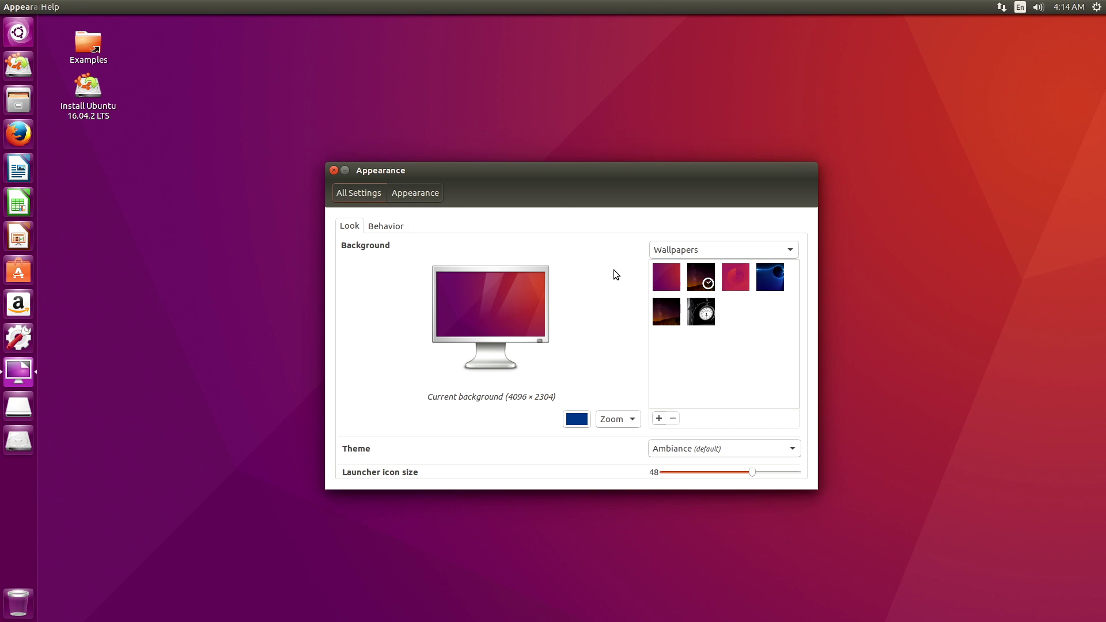
left_click(737, 314)
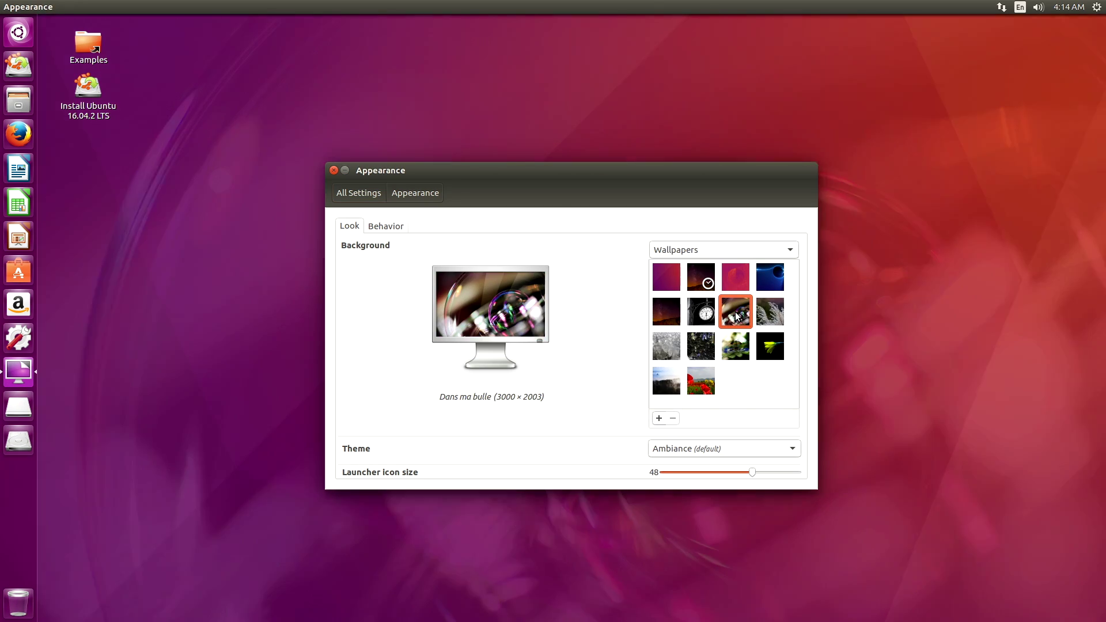
left_click(333, 170)
Step: Create a desktop folder named Test Folder and bring up the restart options
right_click(2, 234)
right_click(190, 185)
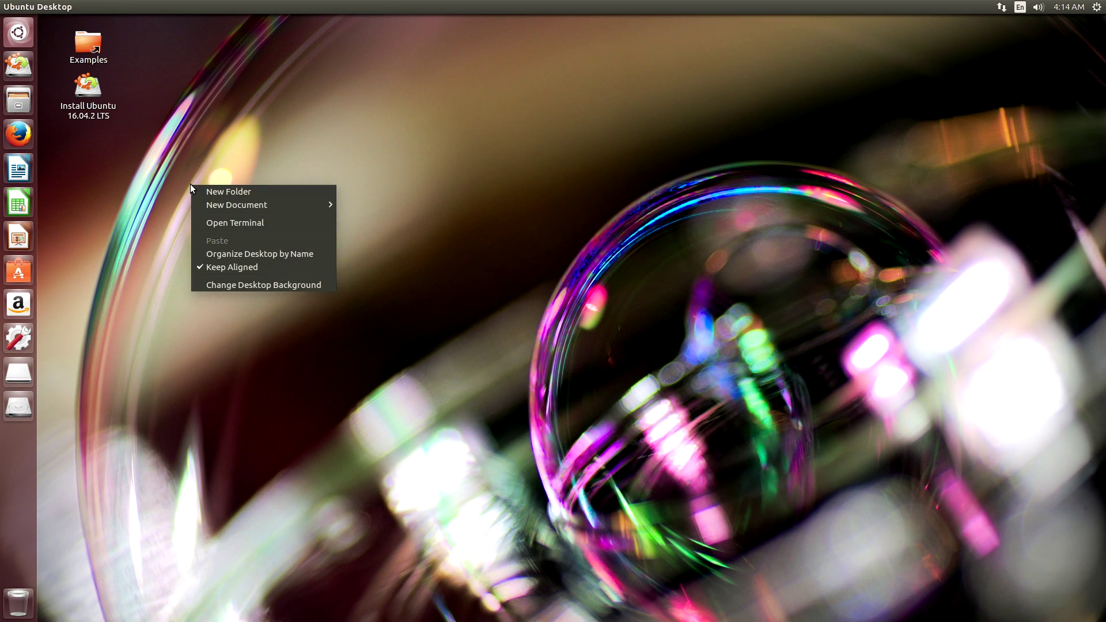
left_click(217, 192)
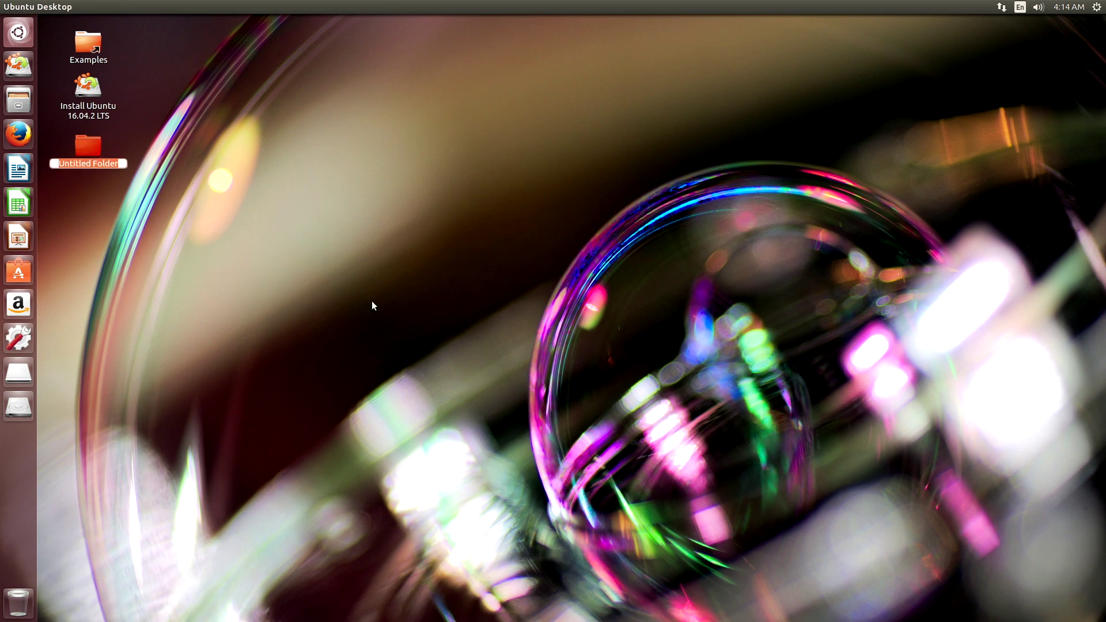
type("Test Folder")
key("Return")
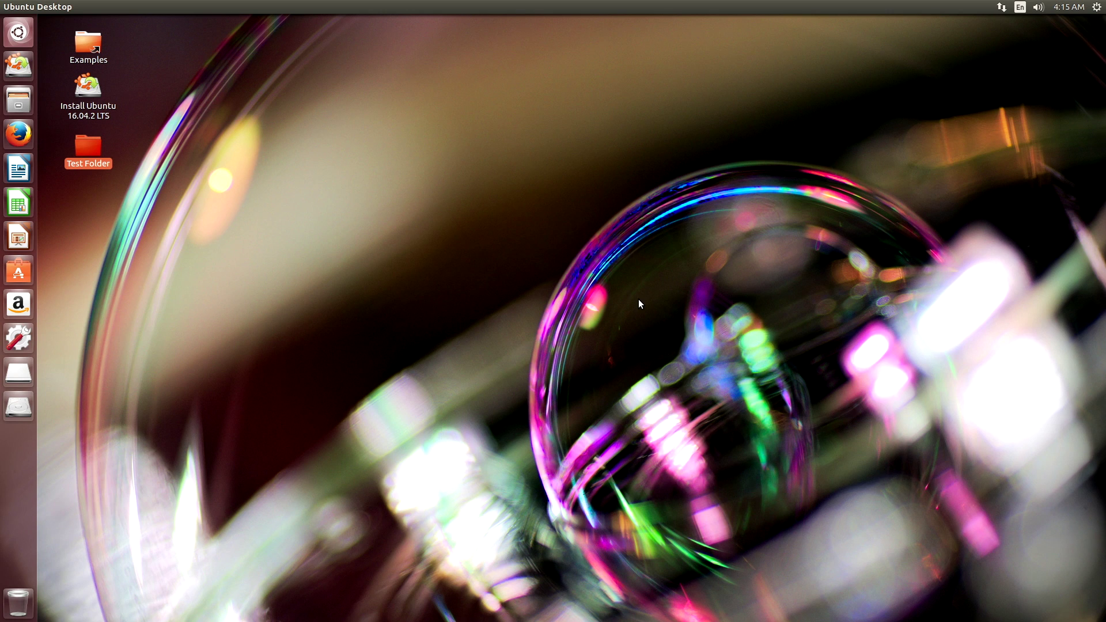
left_click(1097, 7)
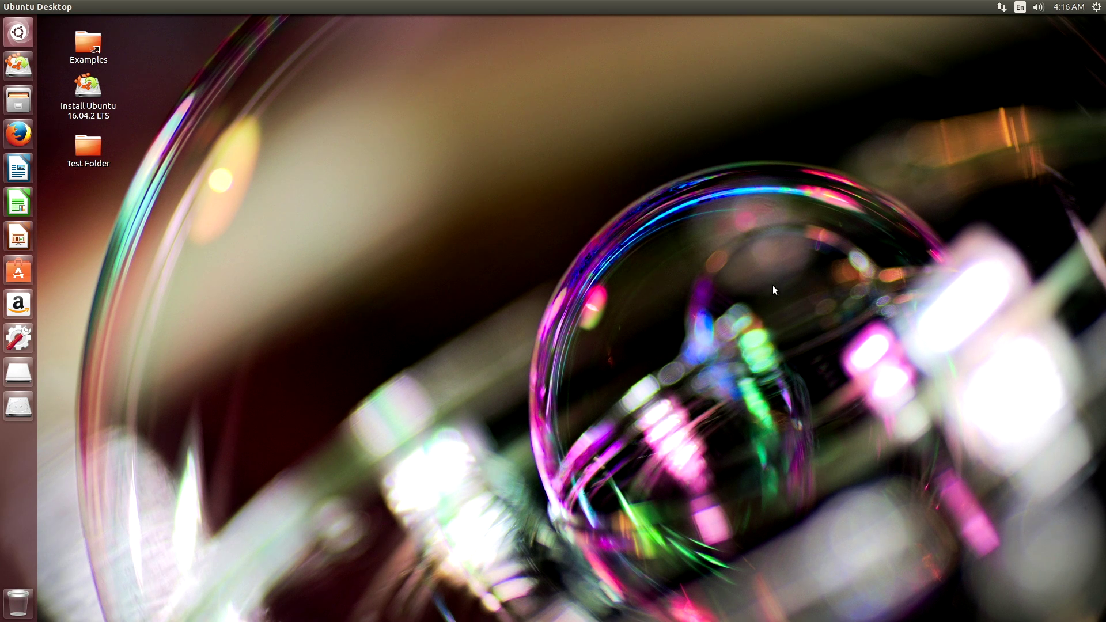
Step: Open Test Folder to confirm it persisted, then run nginx -v in Terminal and close it
double_click(88, 147)
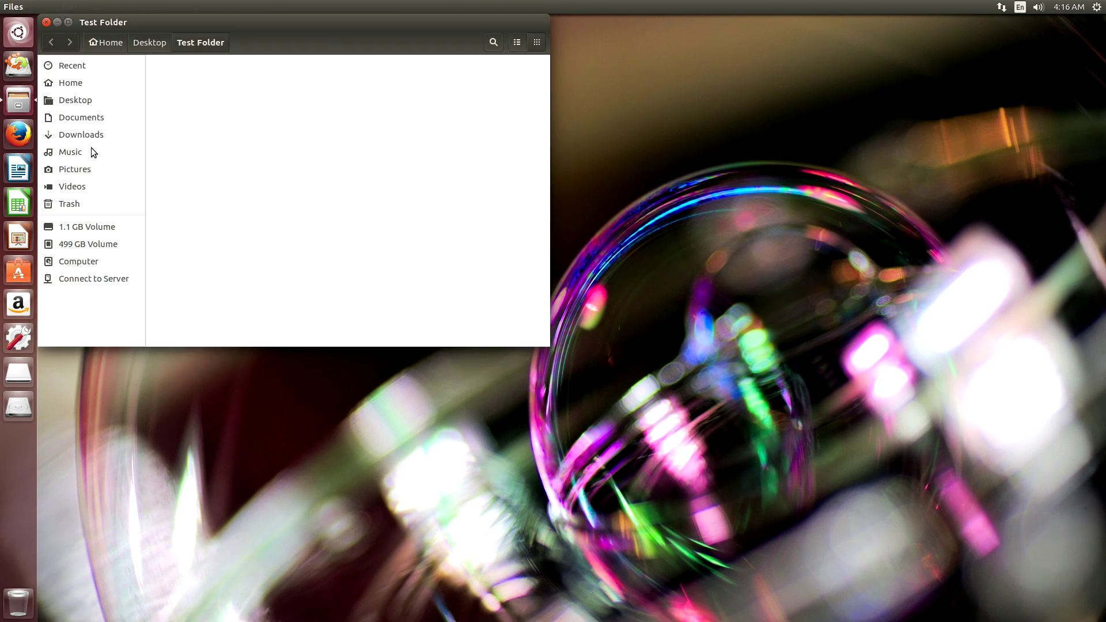
left_click(46, 22)
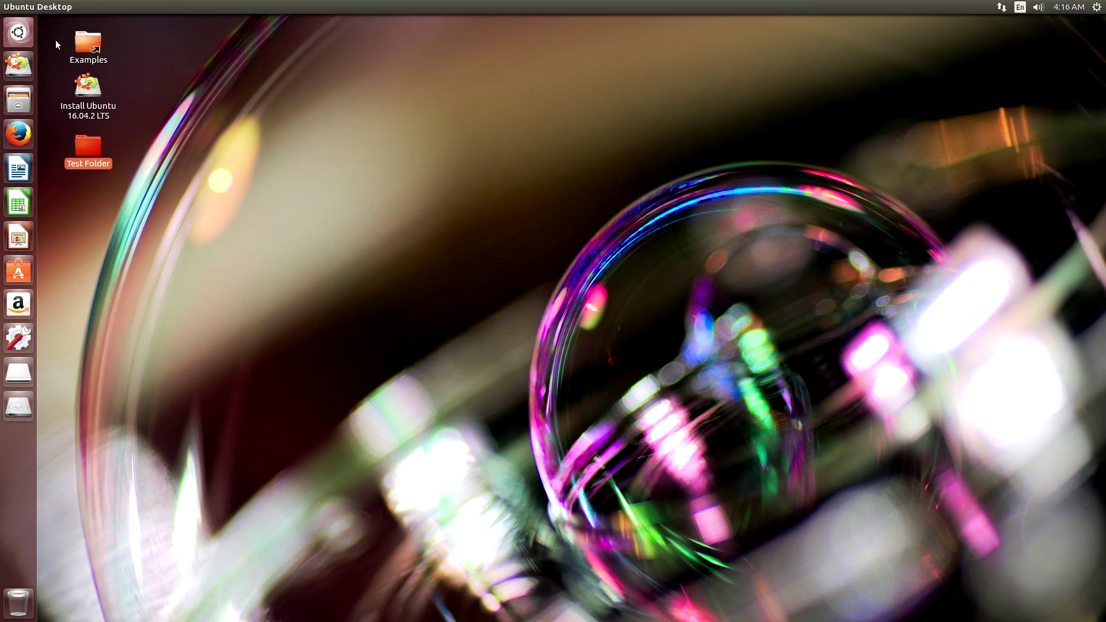
left_click(16, 32)
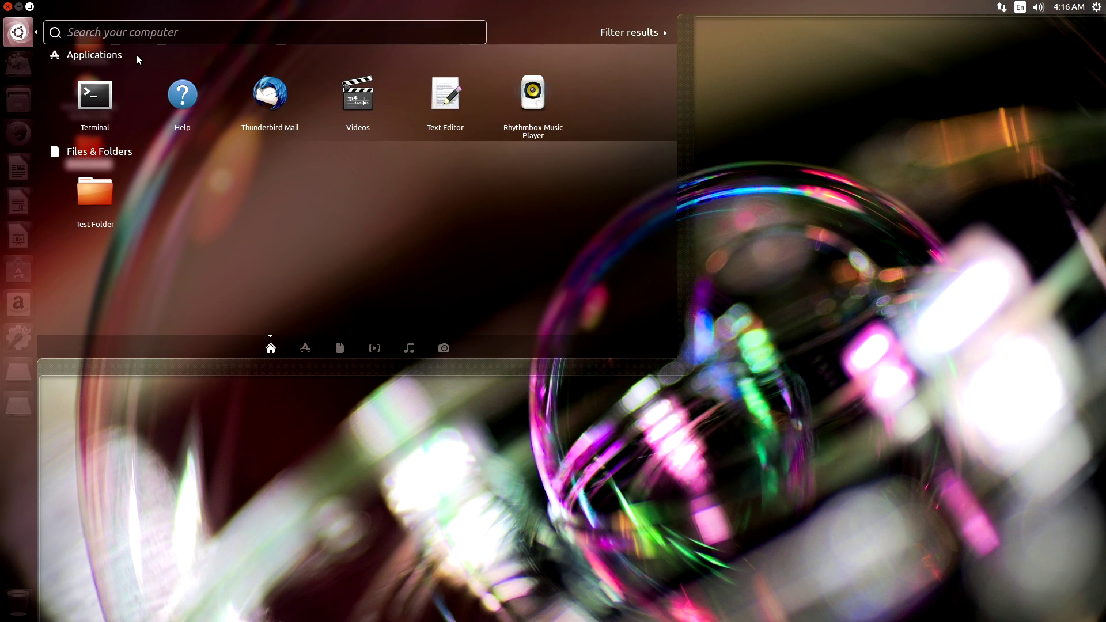
left_click(122, 82)
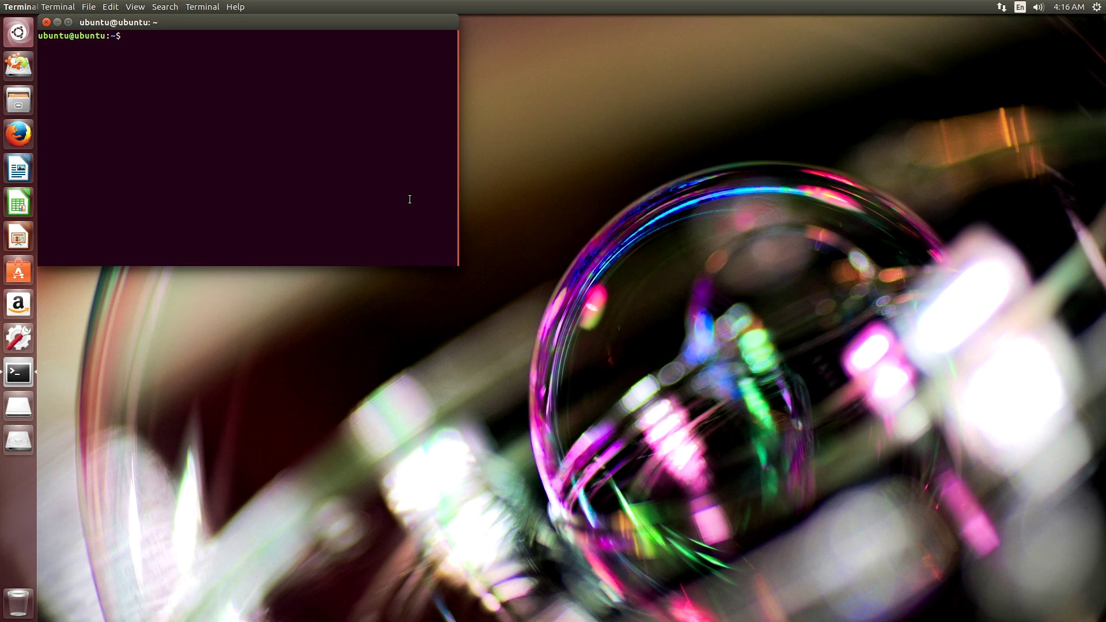
type("nginx")
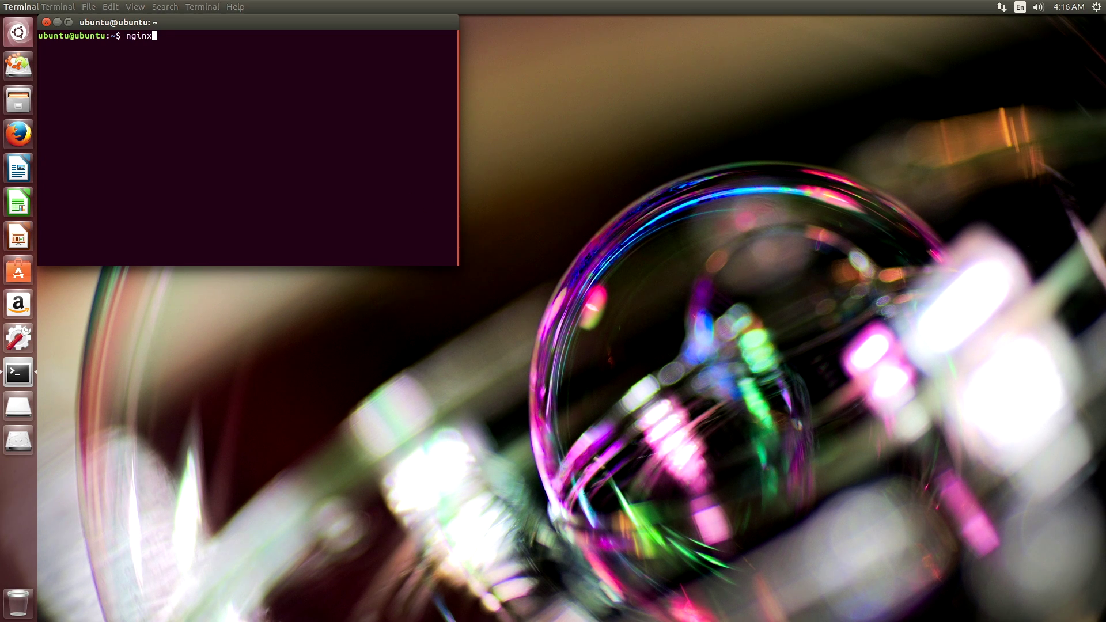
type(" -v")
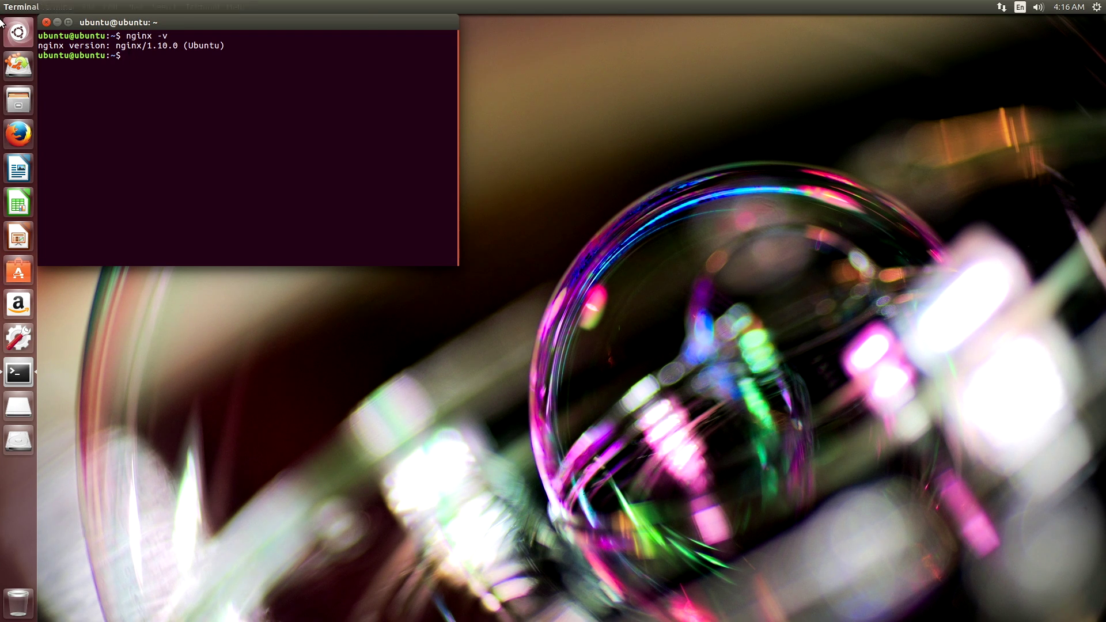
left_click(46, 23)
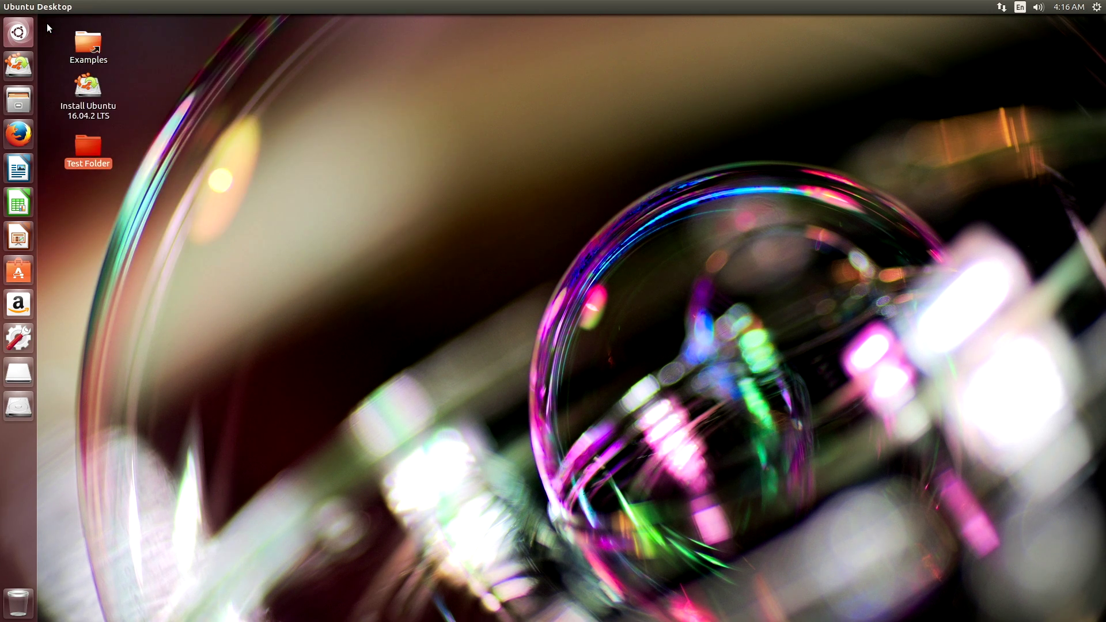